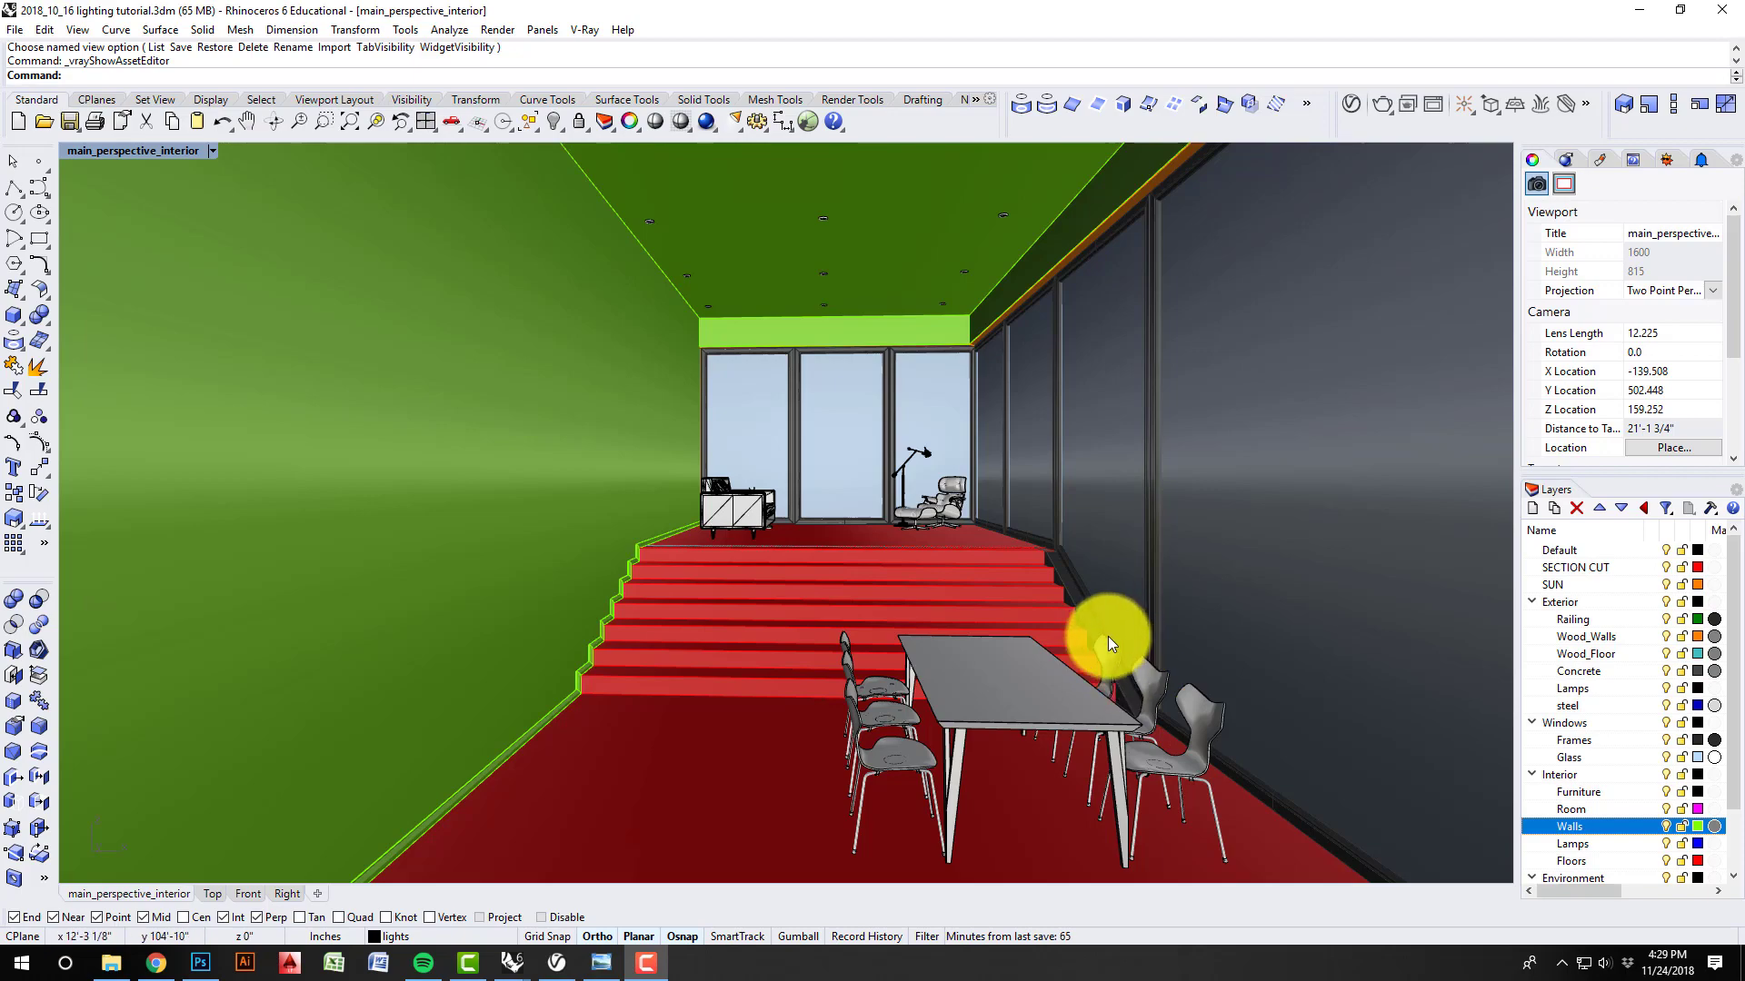
- Orbit and zoom out to view the house's glazing and outside stairs from the exterior
right_drag(1043, 623, 796, 635)
scroll(779, 623, down, 5)
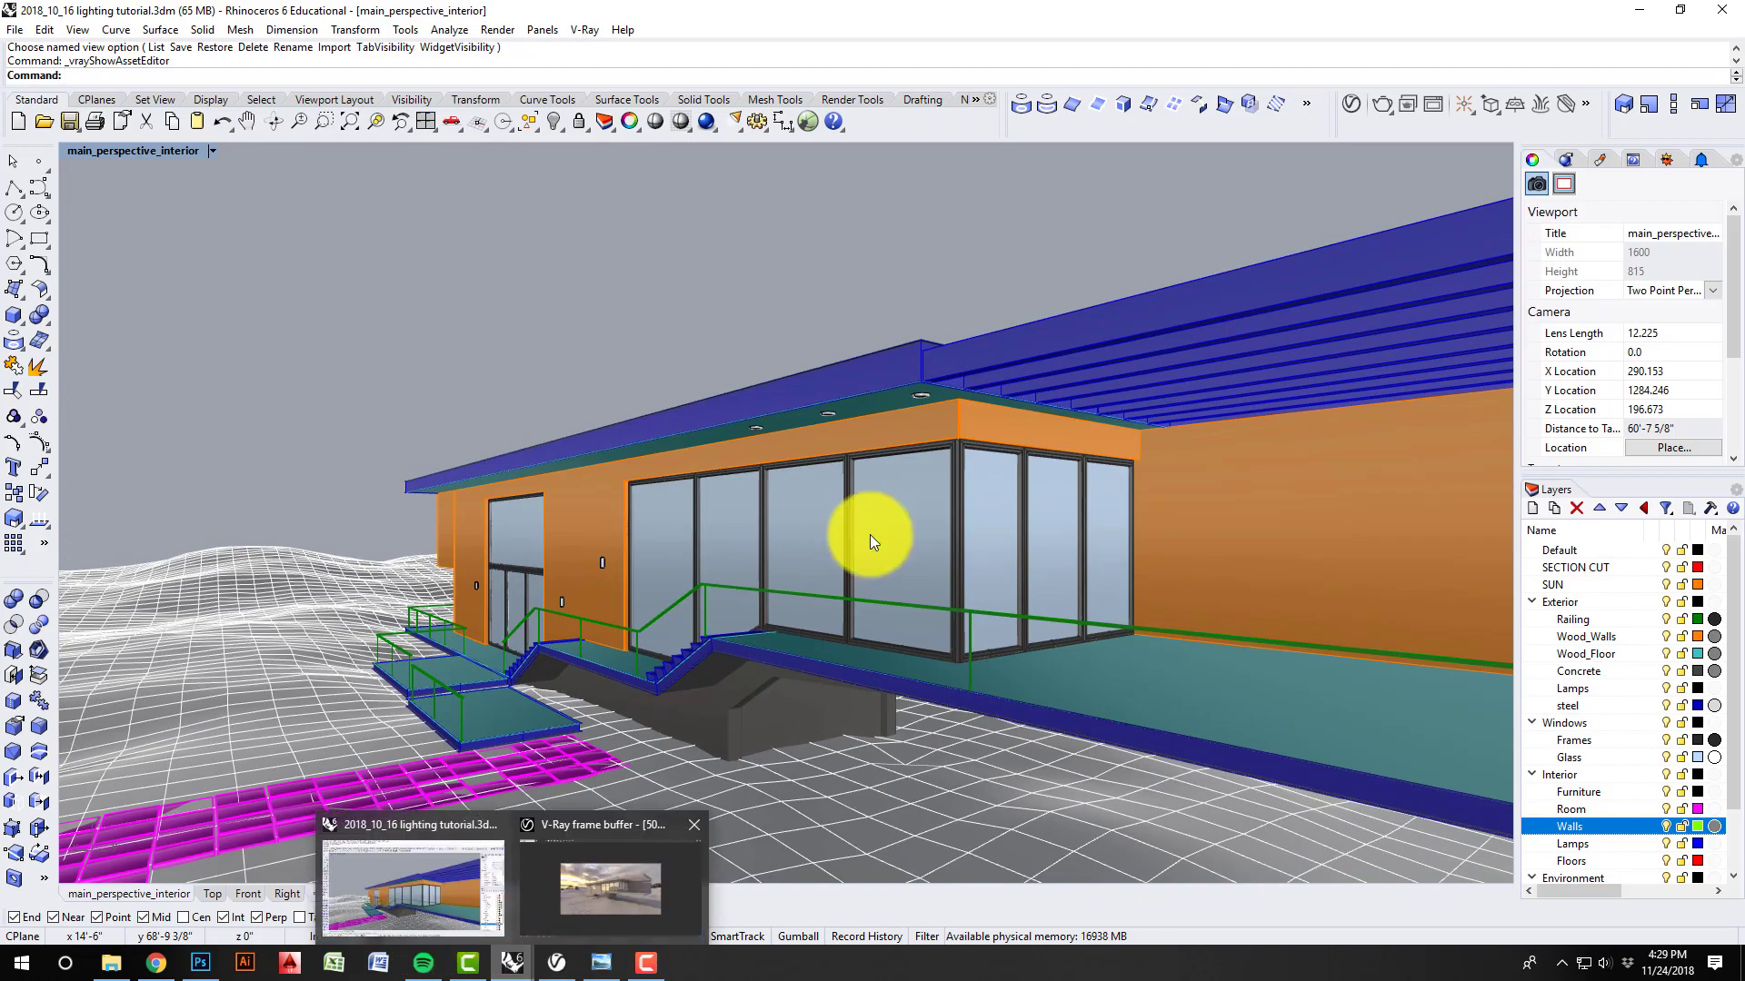
scroll(687, 487, down, 3)
scroll(760, 560, up, 5)
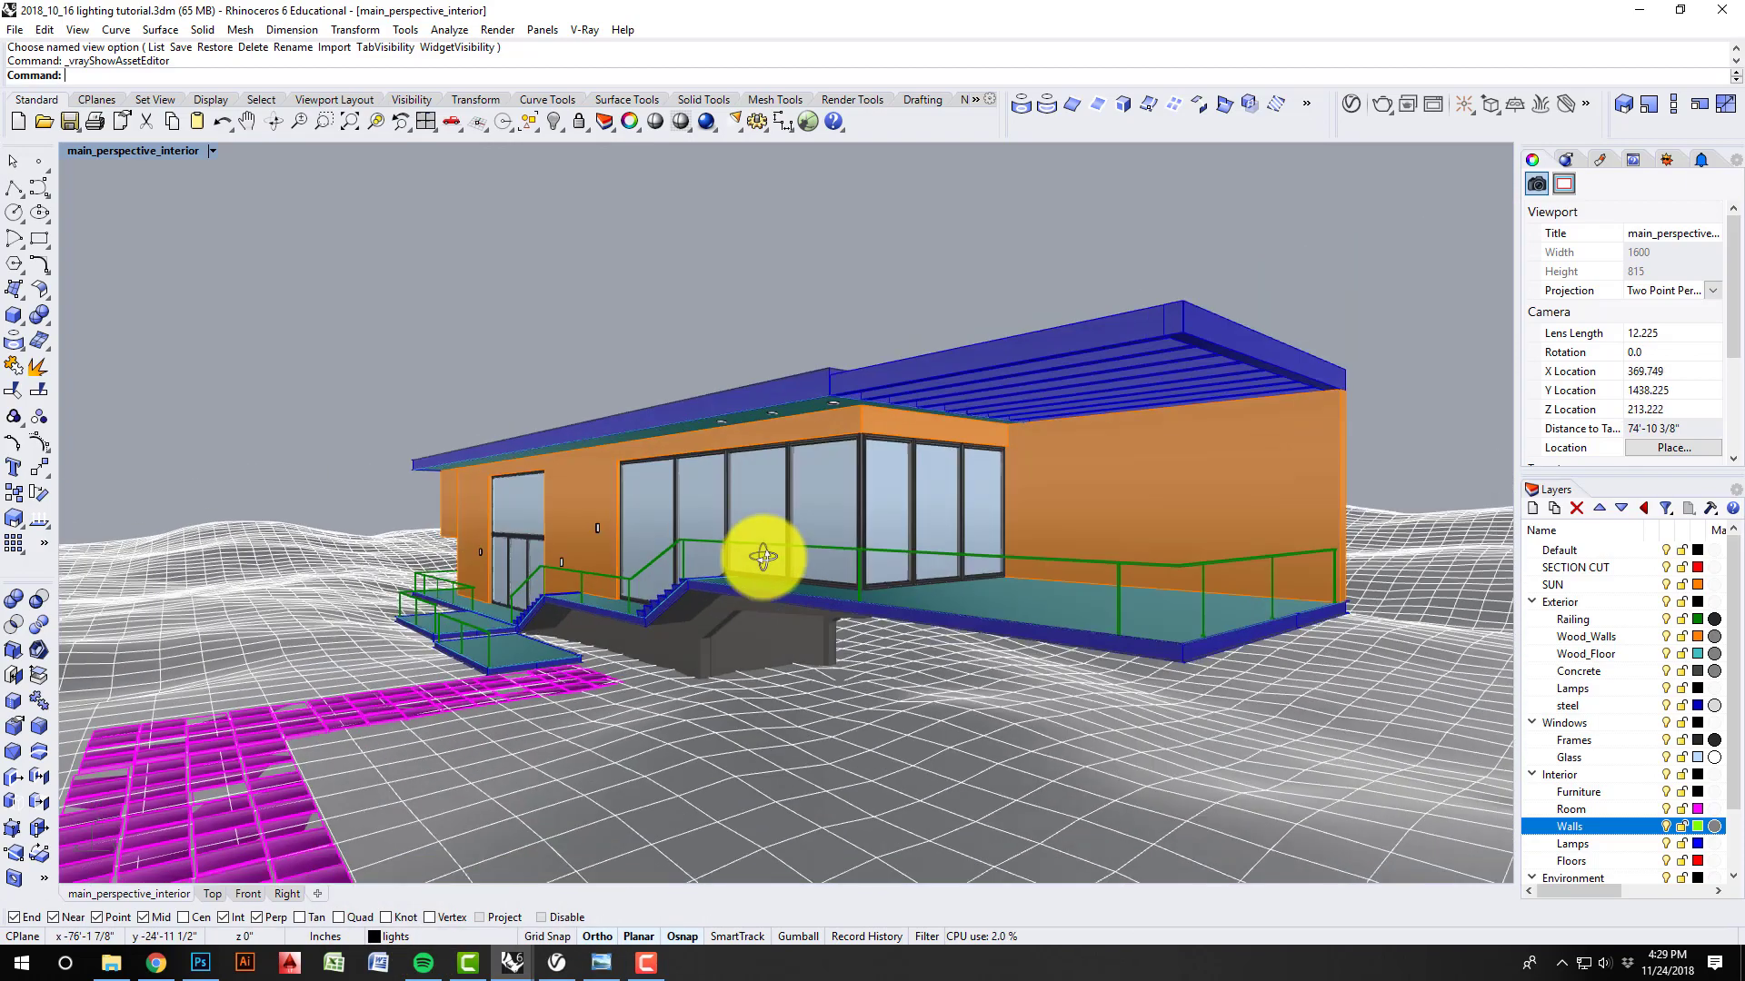
- Bring up the earlier V-Ray render of the house and zoom it between 100% and 50%
mouse_move(512, 962)
click(625, 898)
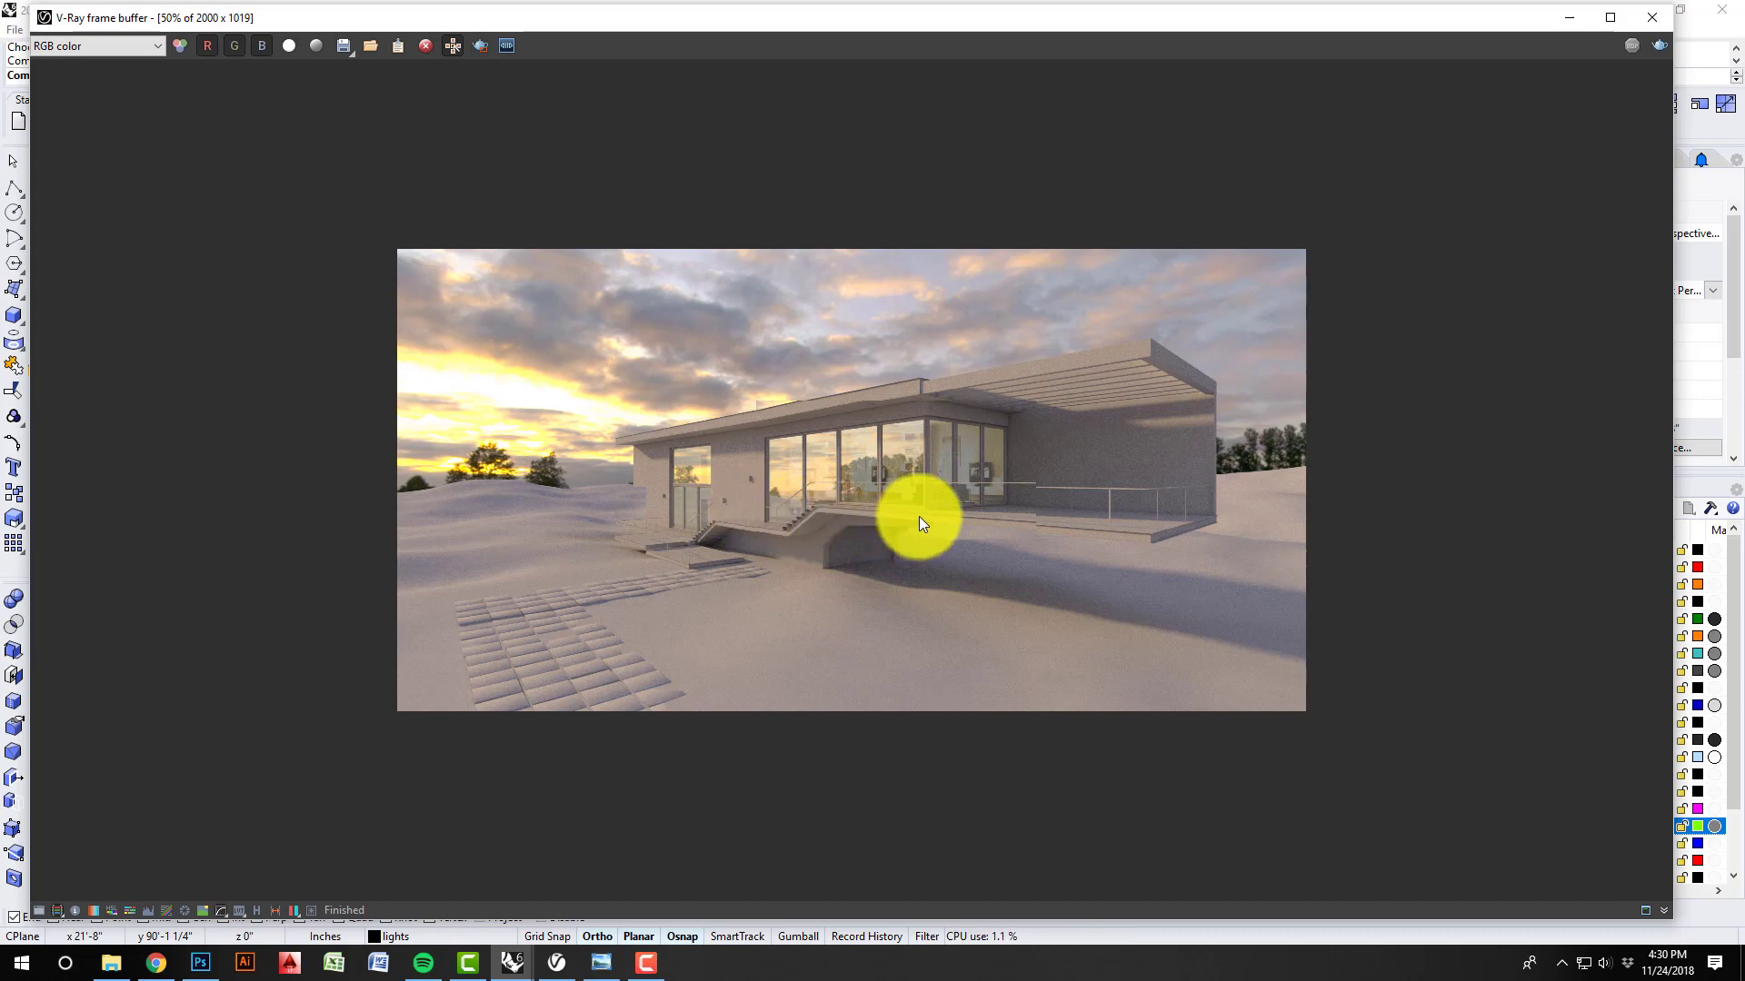
scroll(959, 458, up, 2)
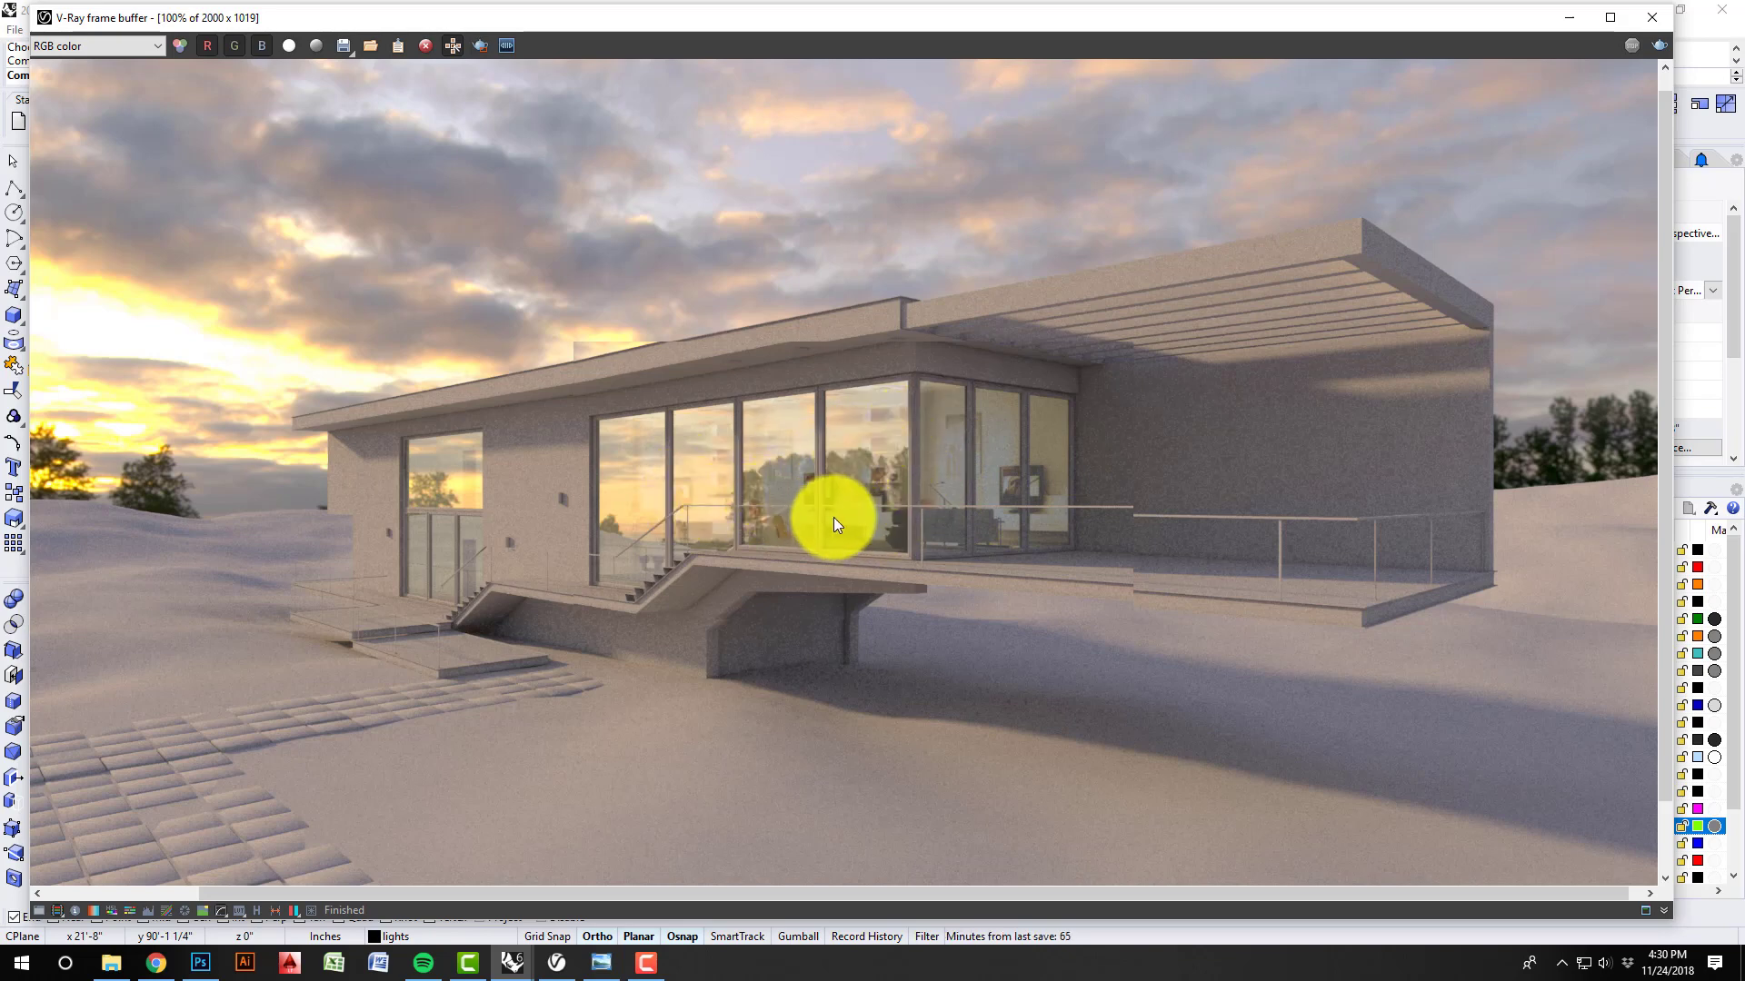
scroll(832, 516, down, 2)
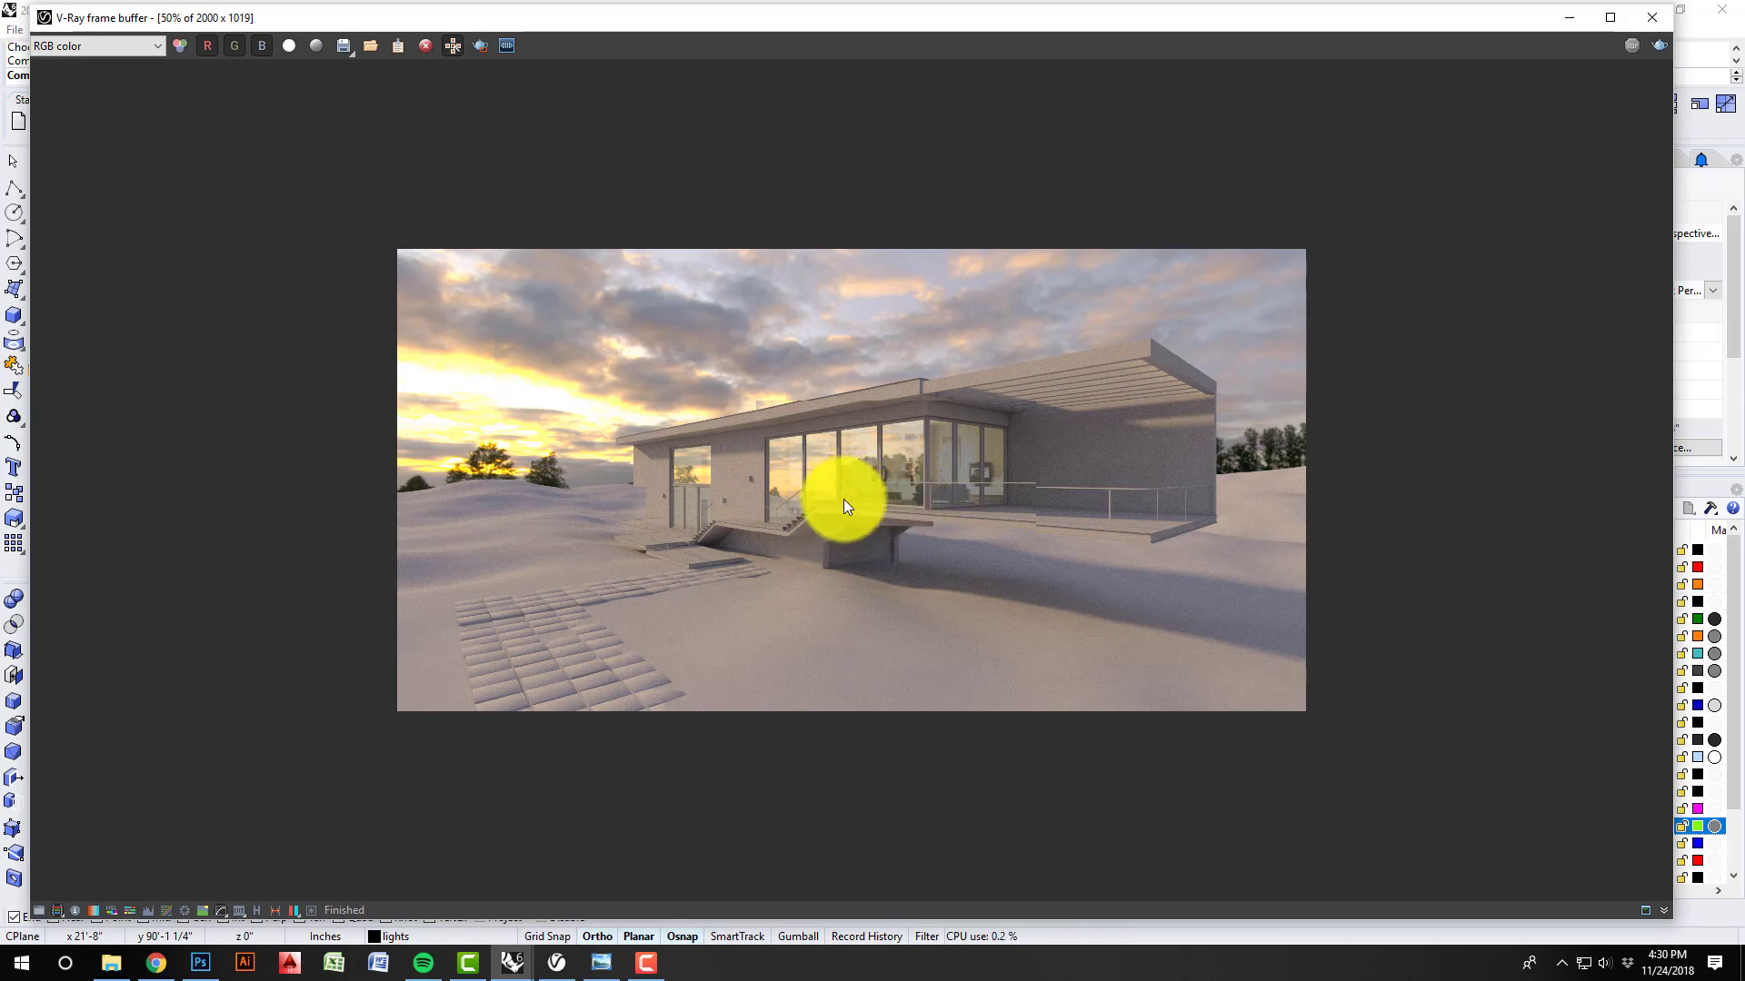
- Minimize the render and fly the perspective camera back inside toward the red stairs and table
click(1562, 25)
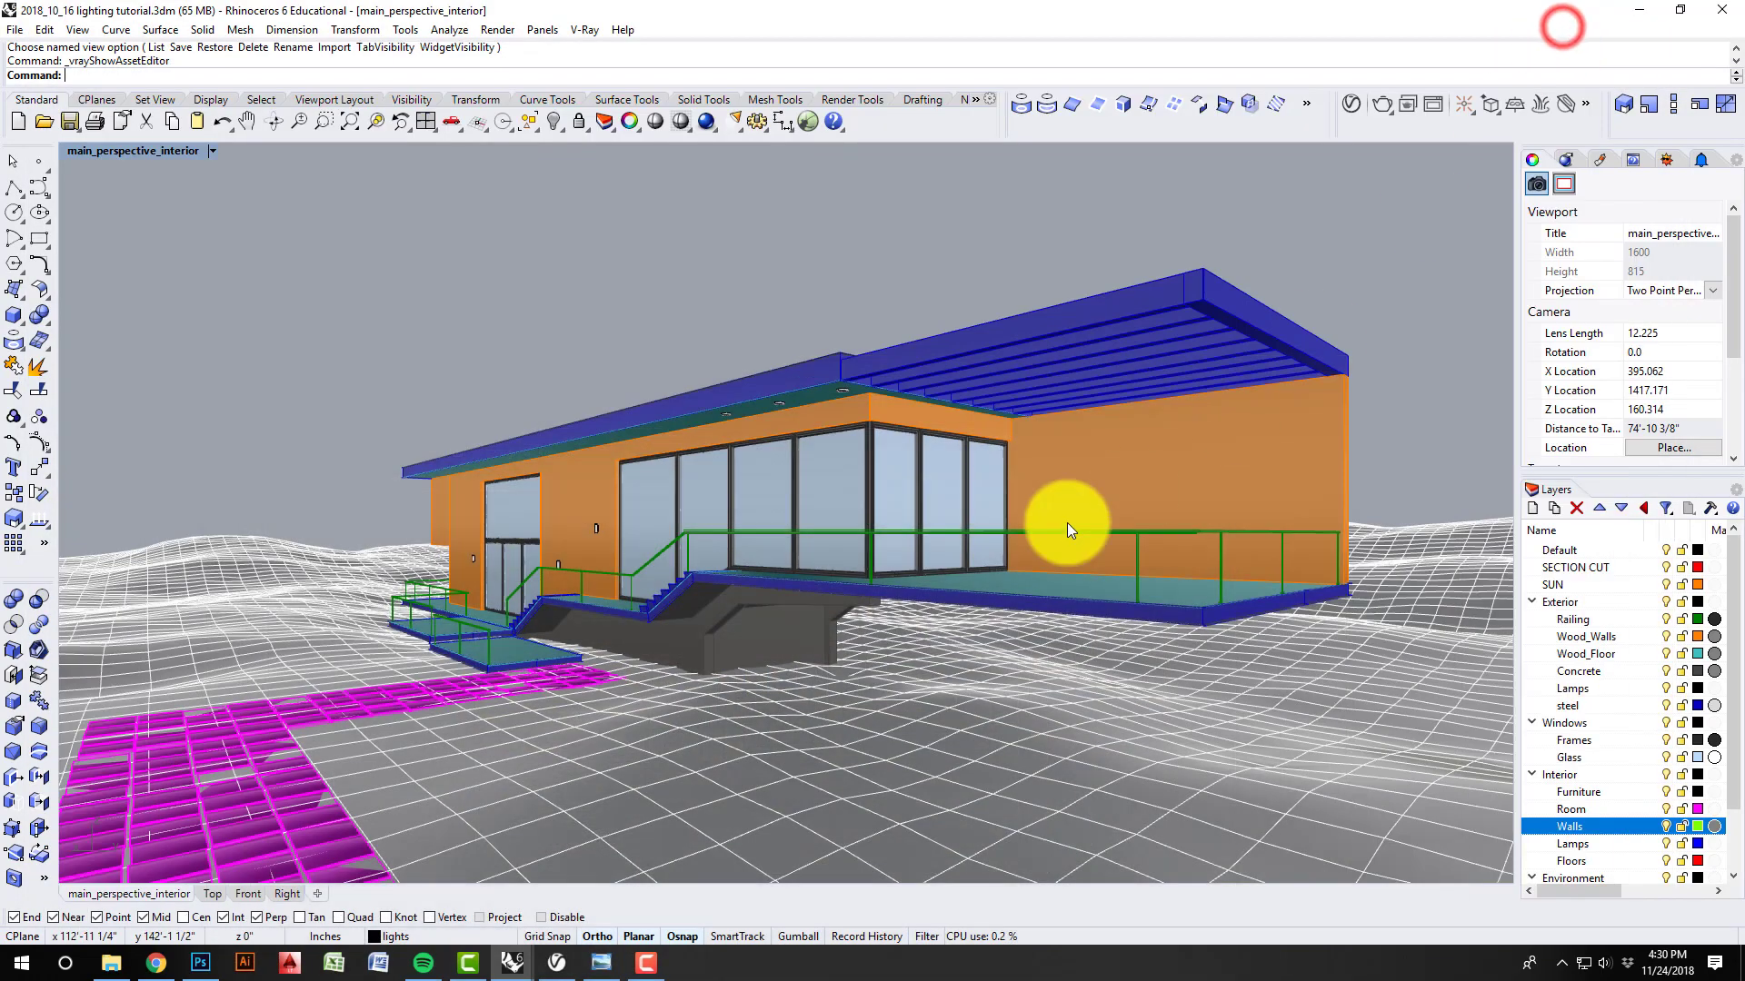
scroll(993, 662, up, 5)
scroll(963, 668, up, 10)
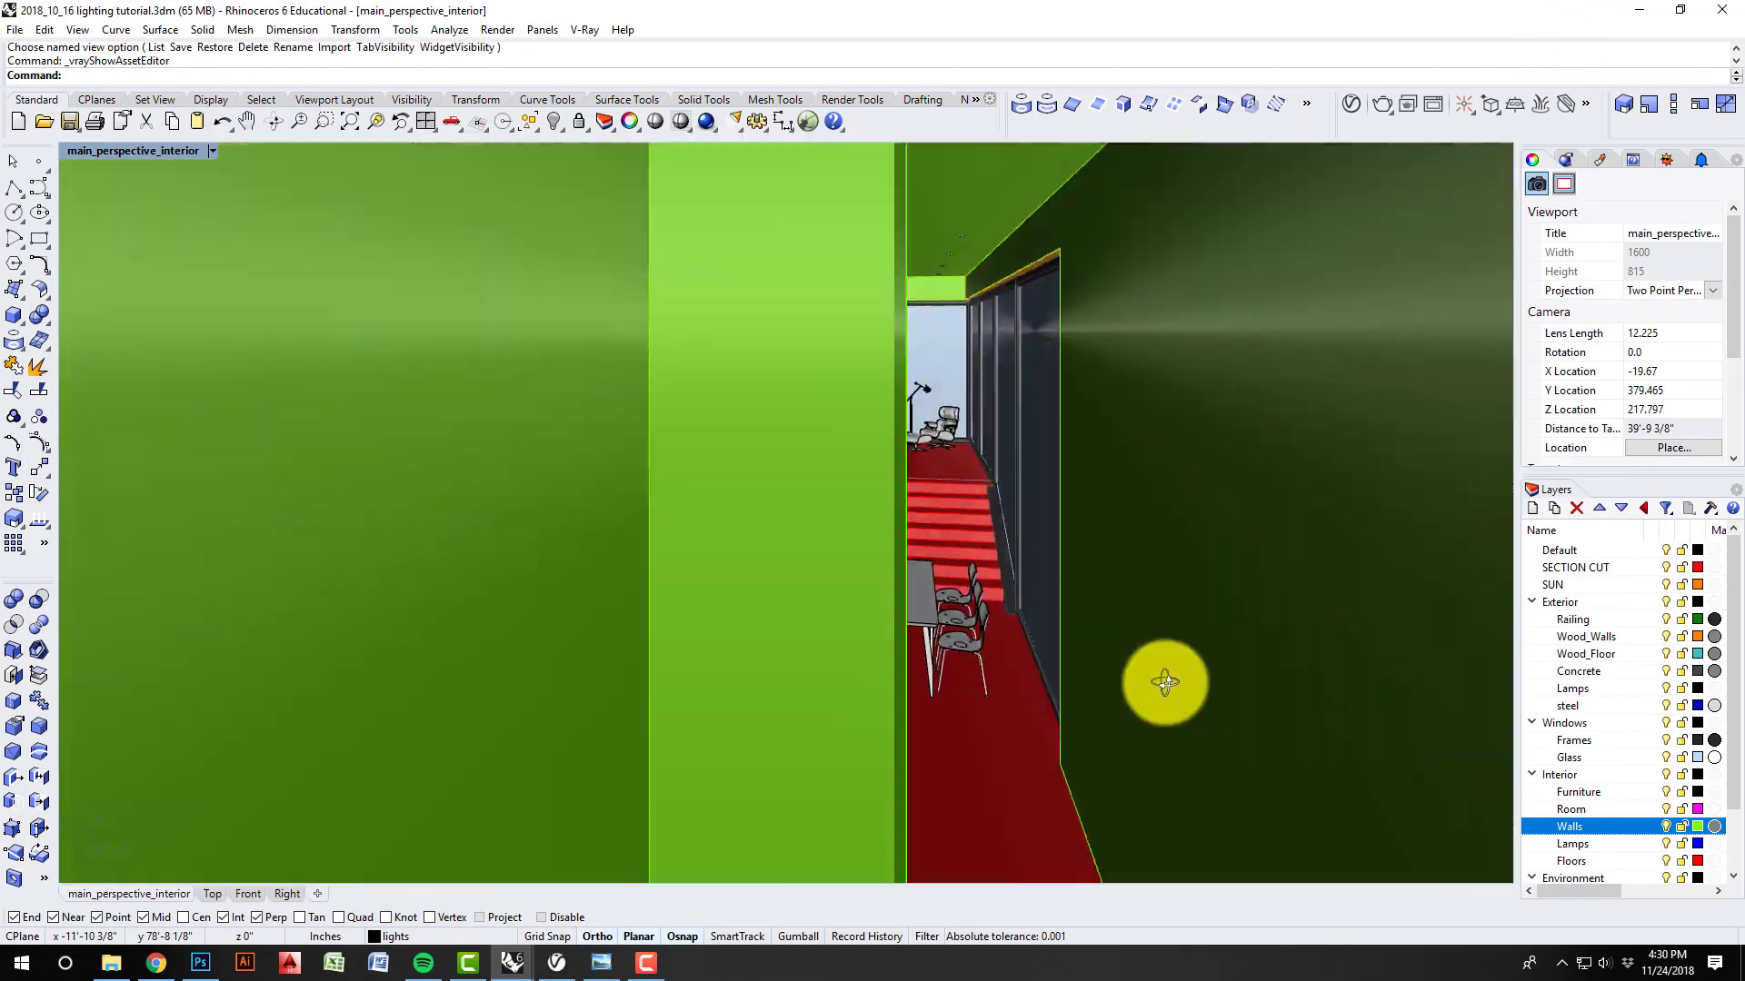
right_drag(1159, 678, 892, 578)
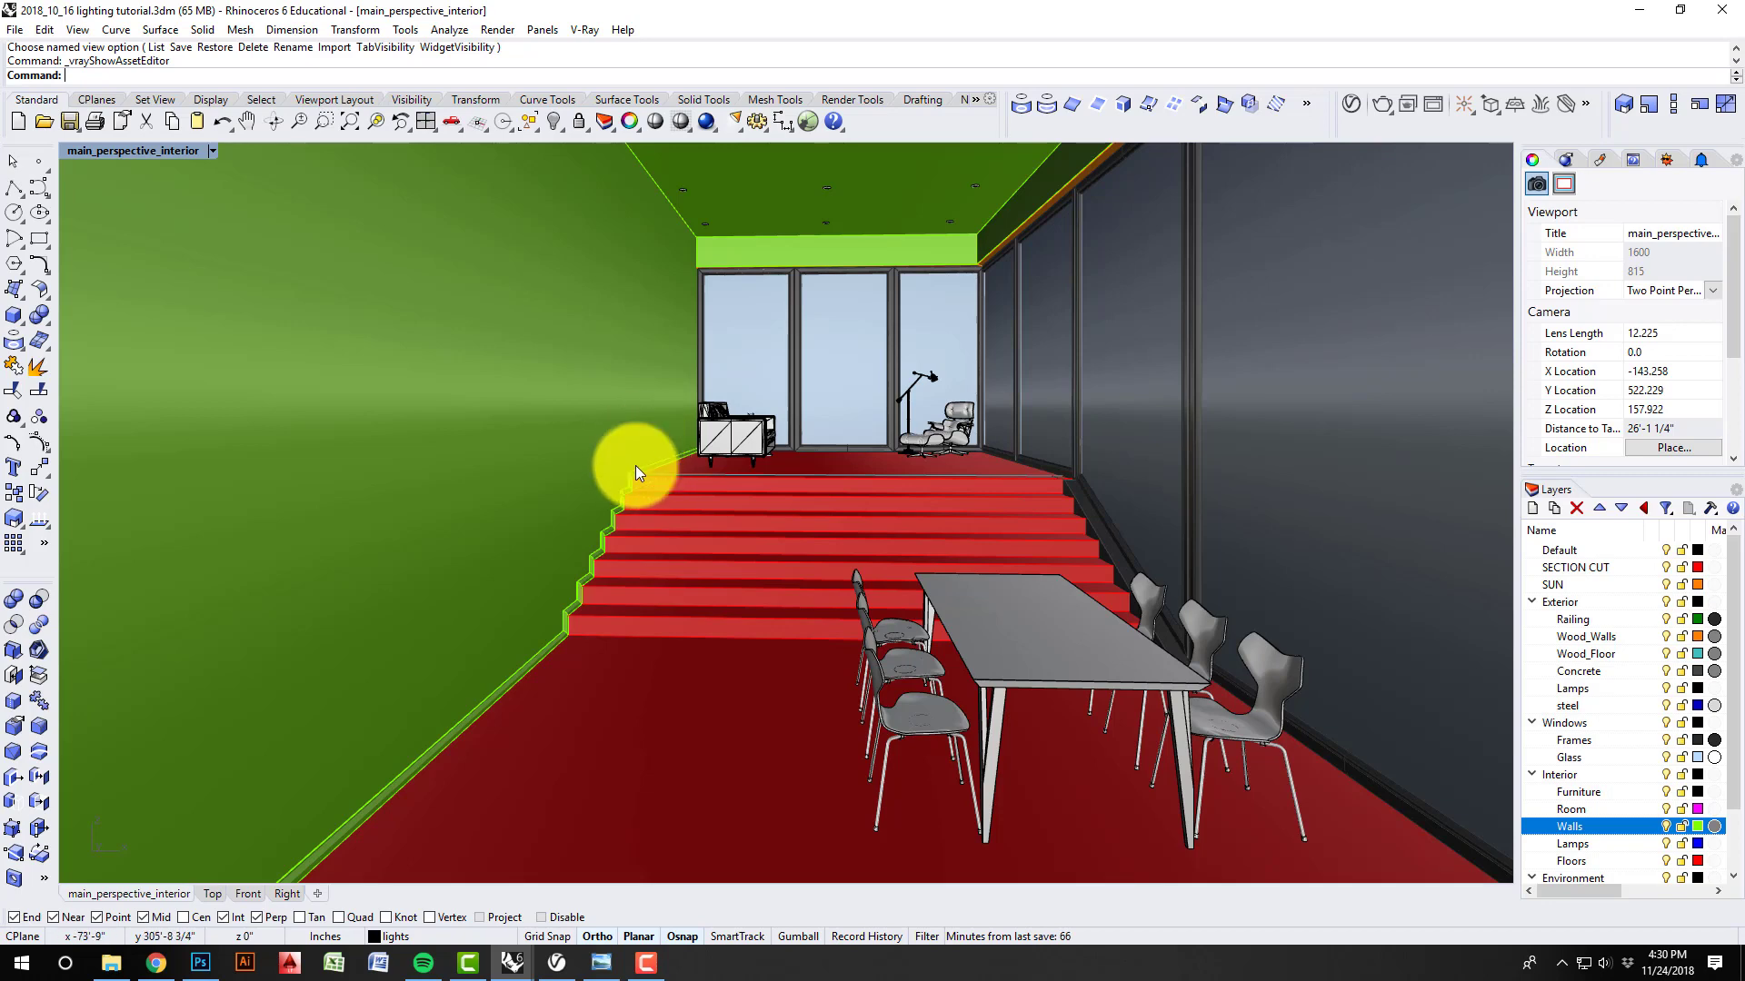
- Swap the Walls layer material from /Interior walls w decorations to /light grey
click(1712, 827)
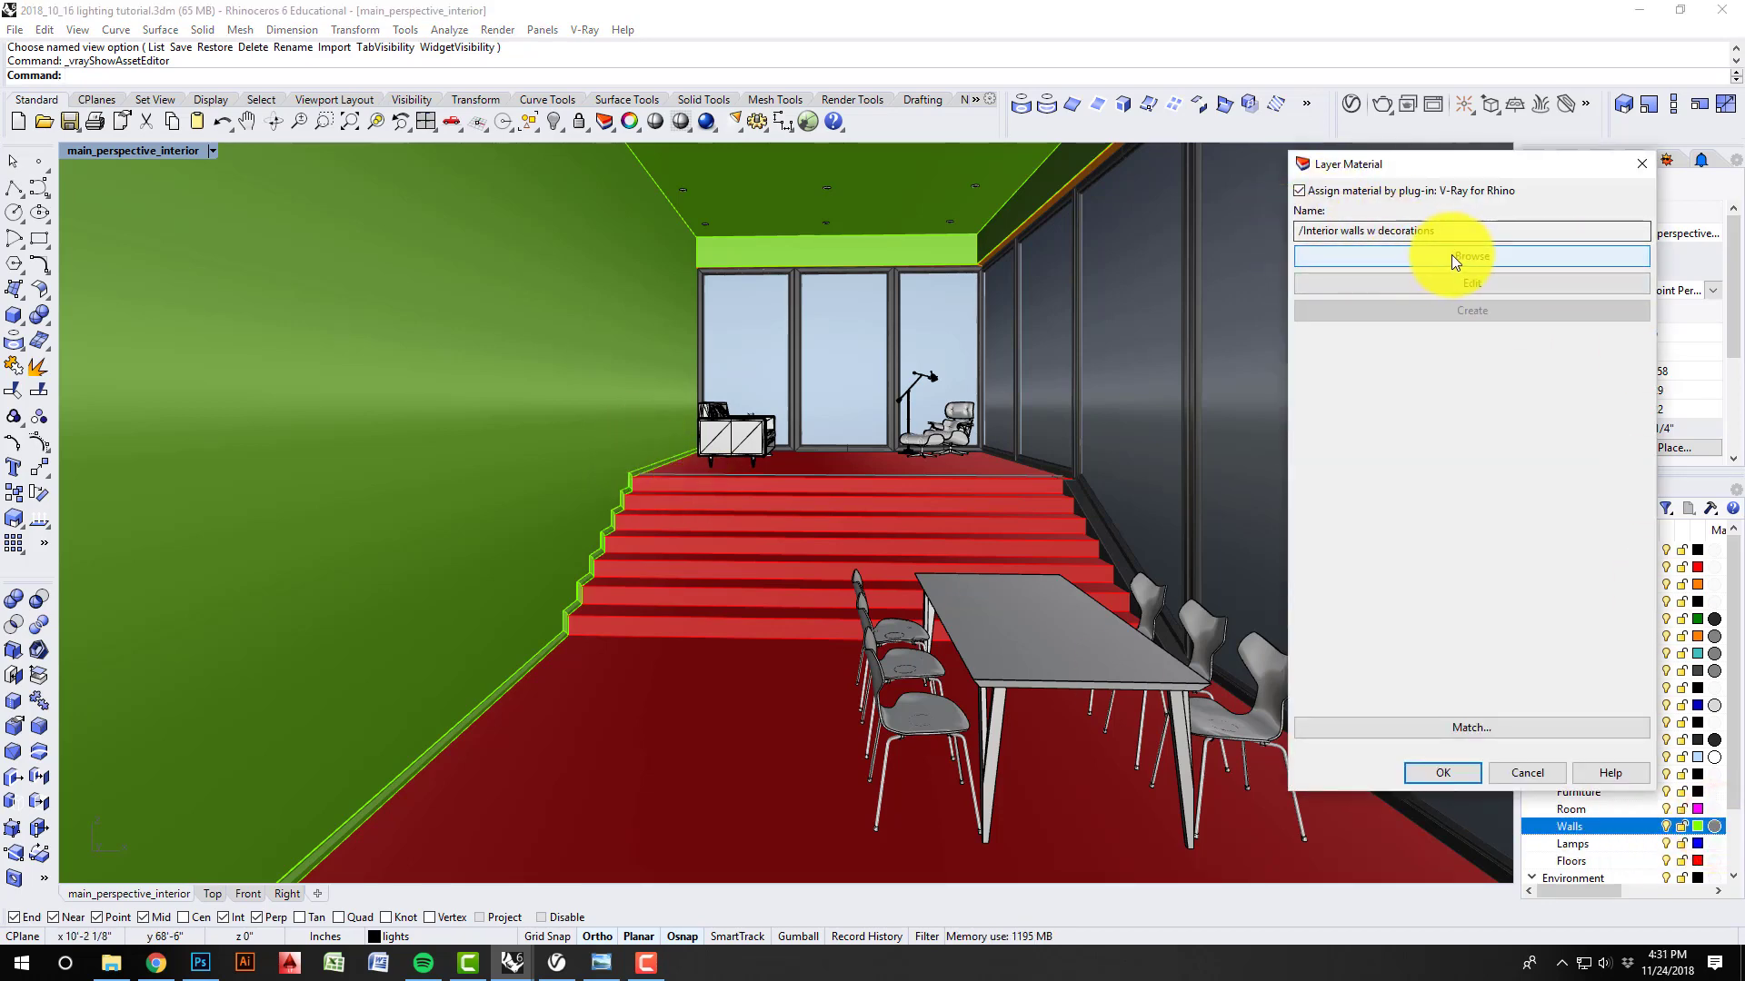
click(1447, 256)
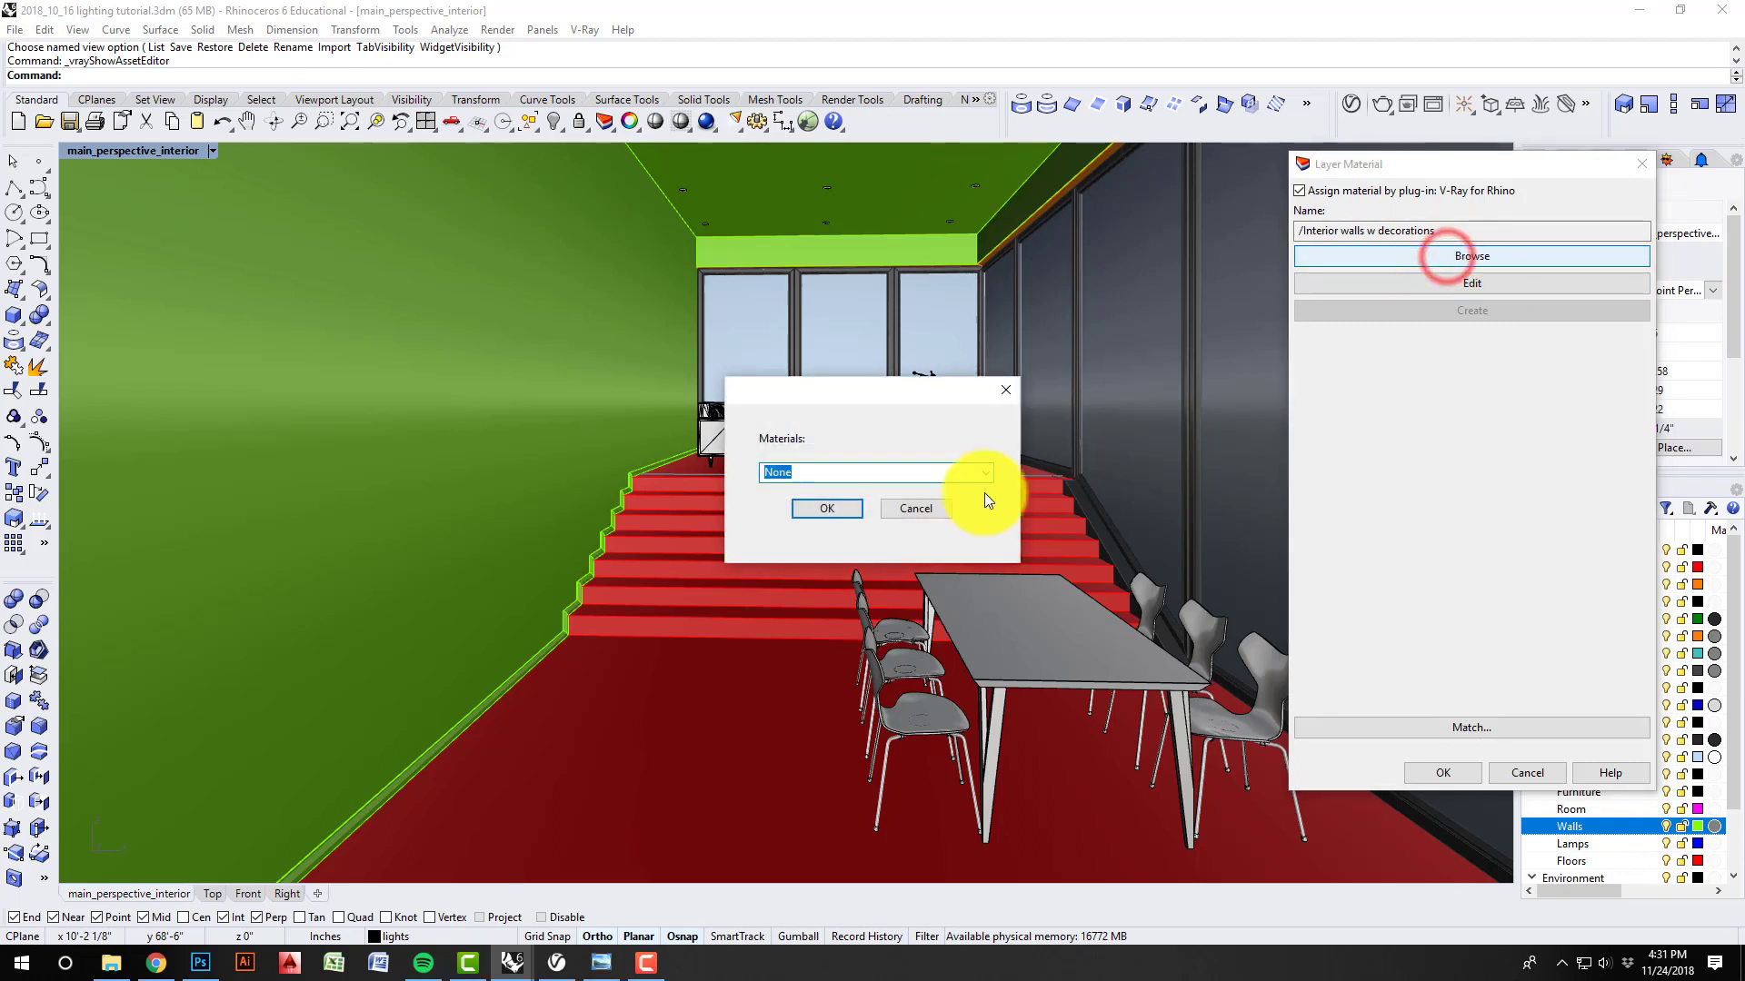
click(979, 471)
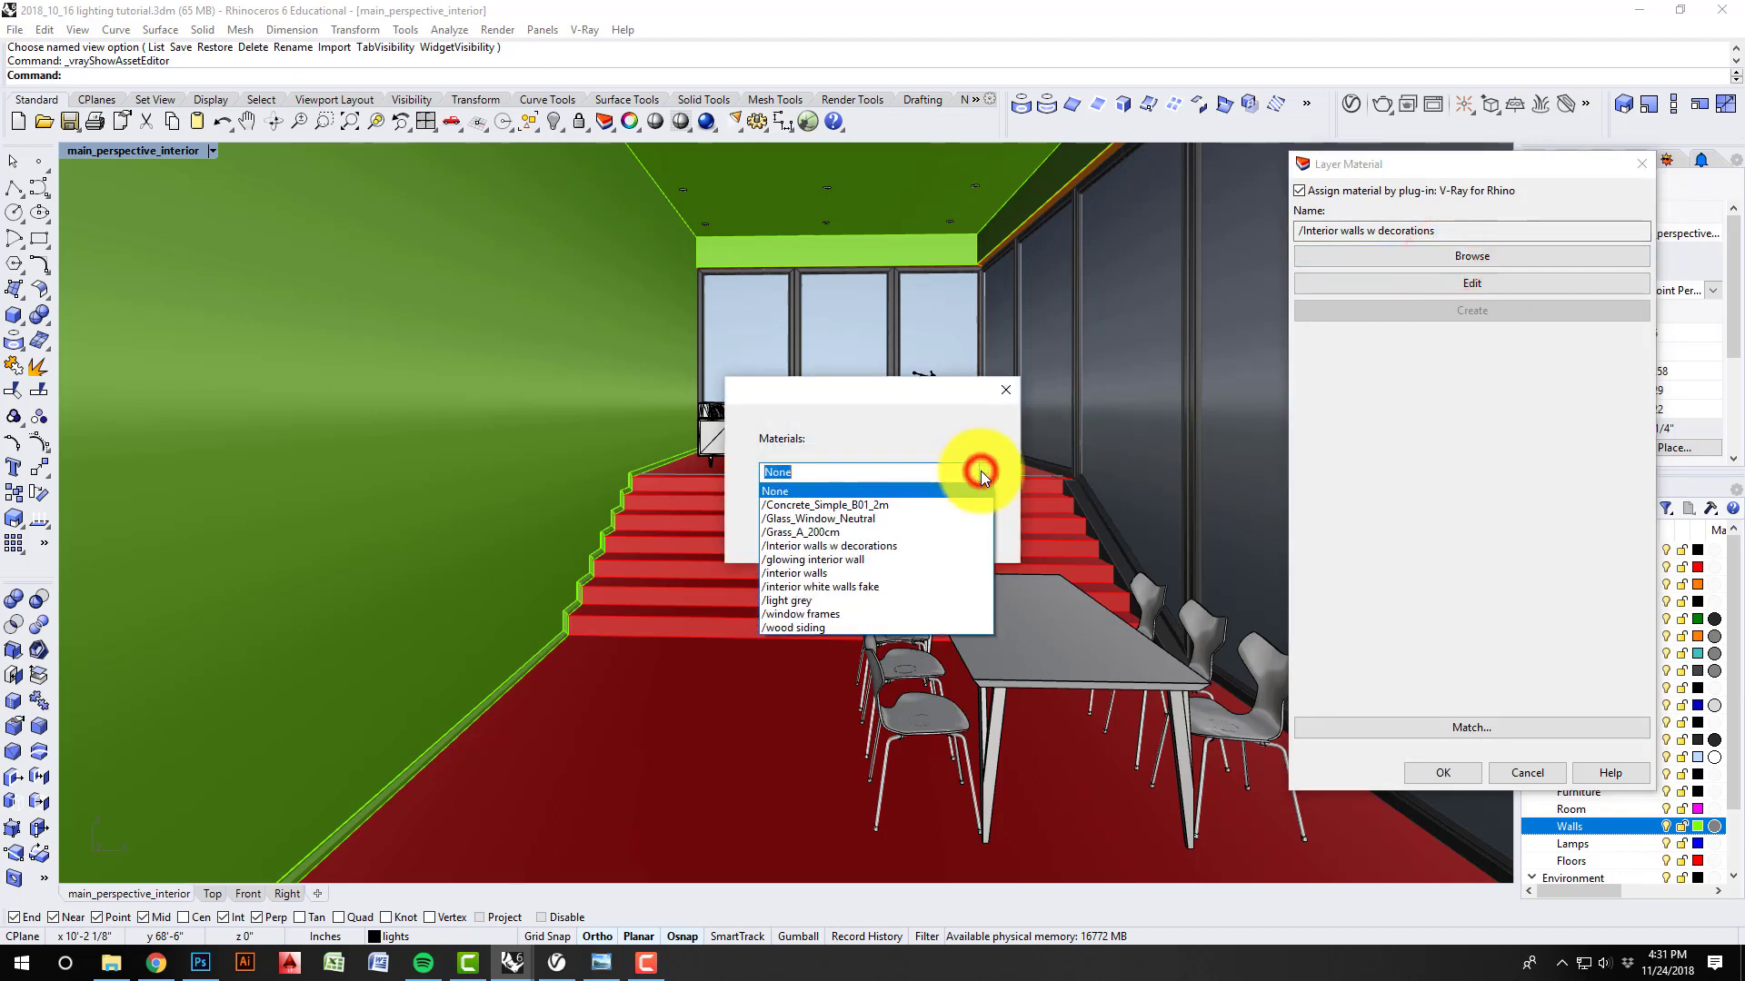
click(917, 598)
click(827, 508)
click(1443, 773)
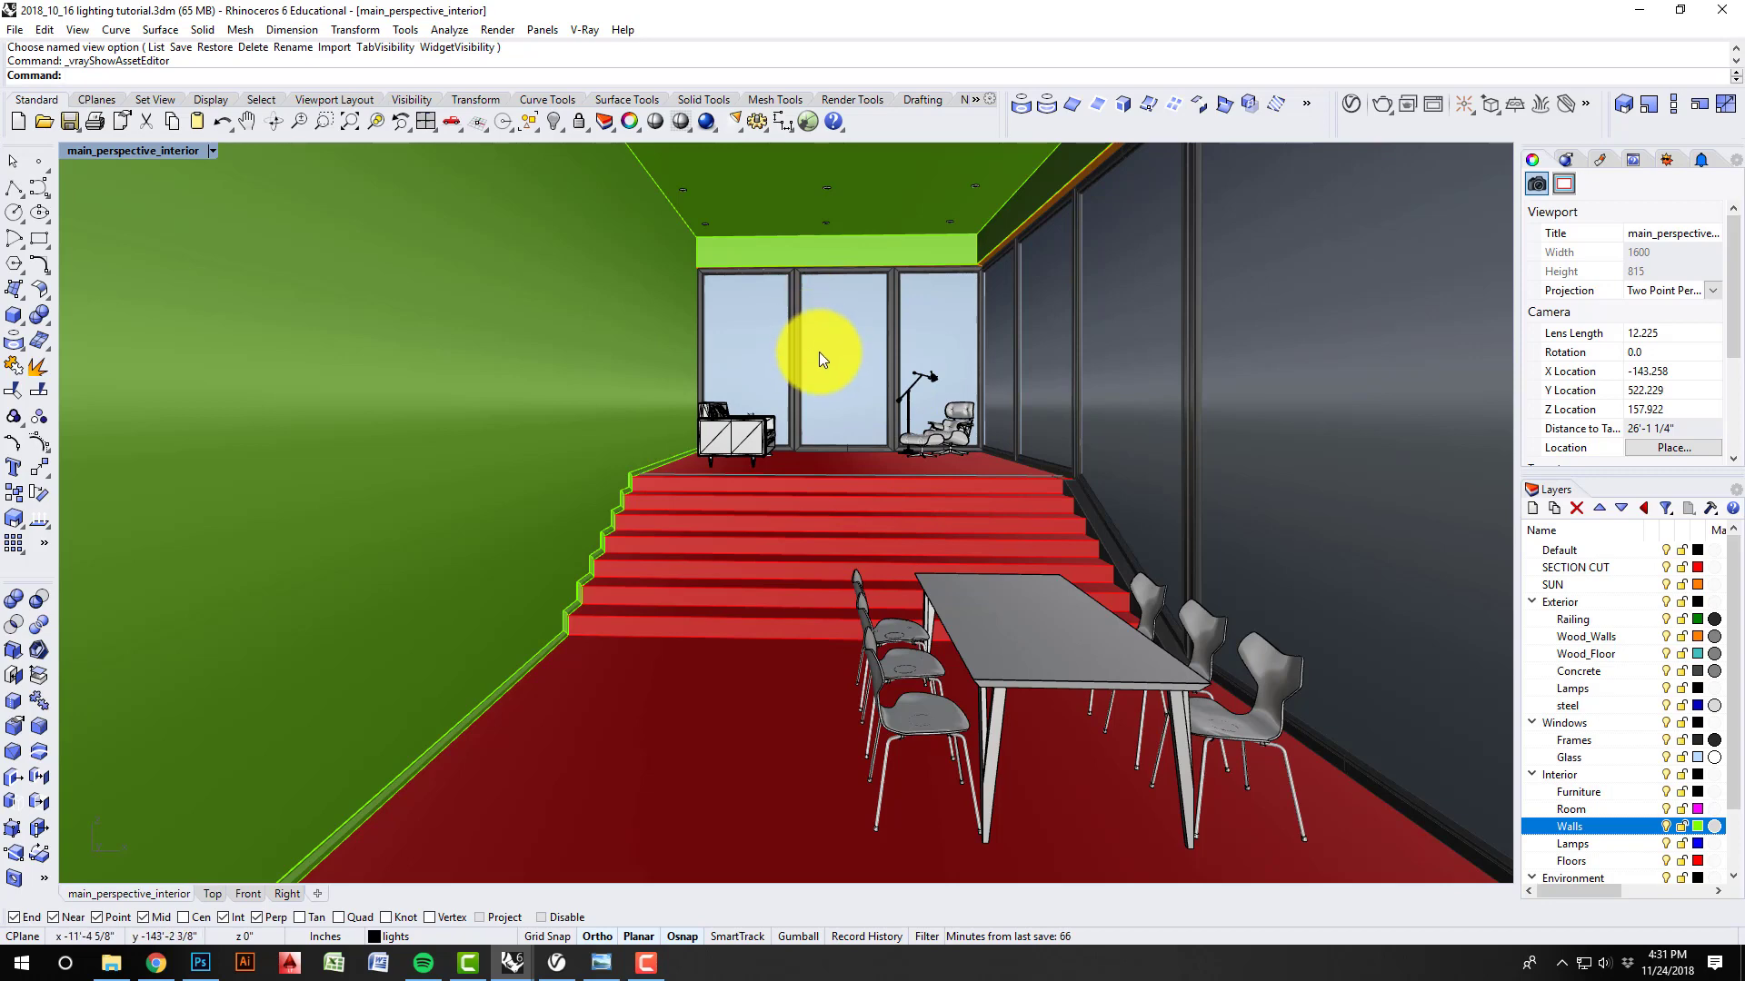
right_drag(810, 410, 805, 467)
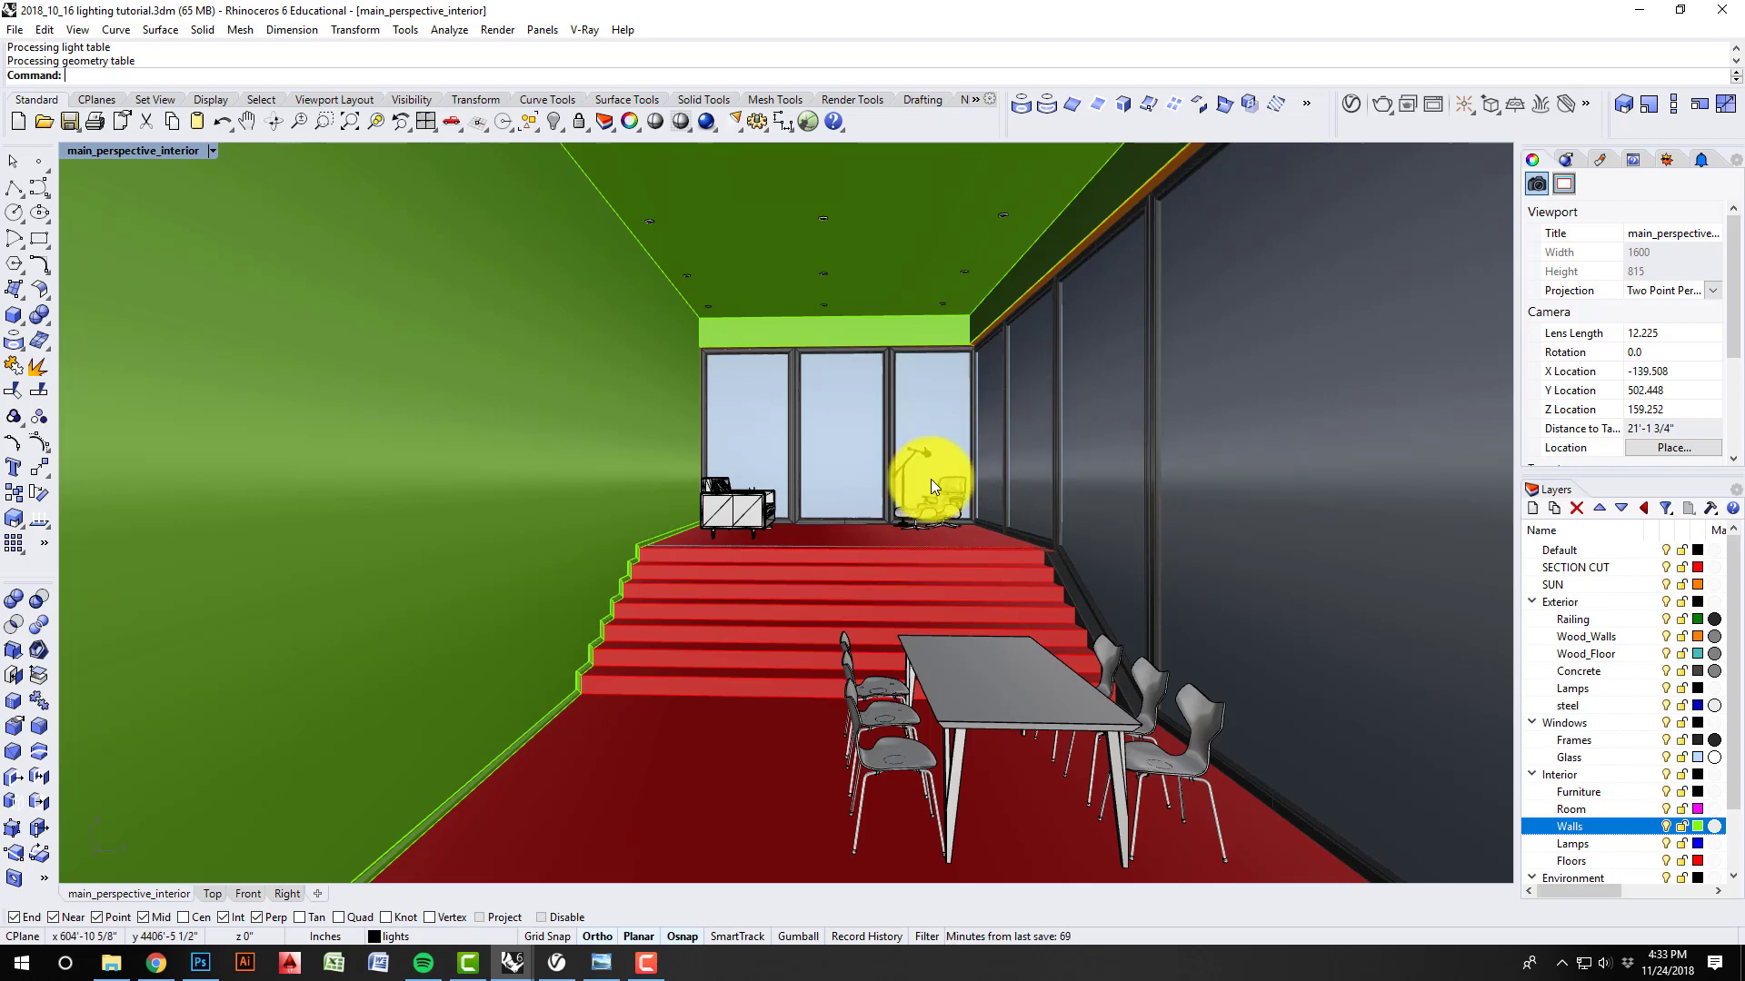
- Restore the four-viewport layout, zoom out in Top, and select the directional sun light
double_click(167, 151)
scroll(402, 314, down, 3)
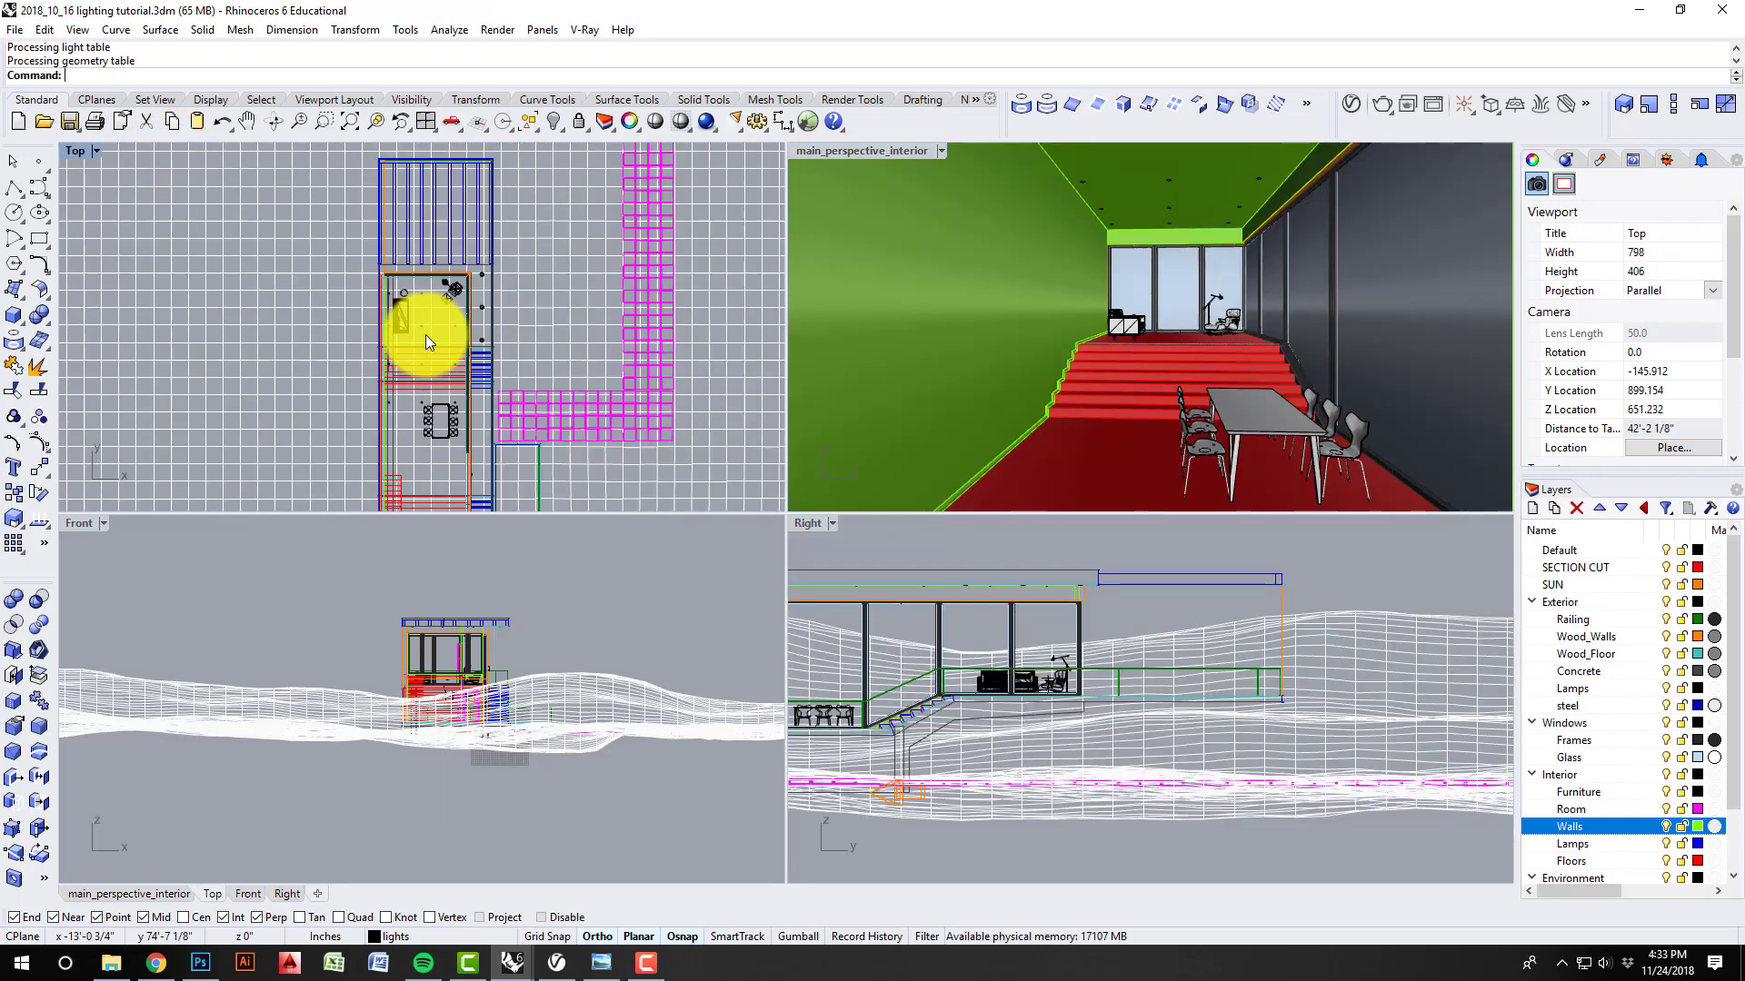
scroll(435, 338, down, 6)
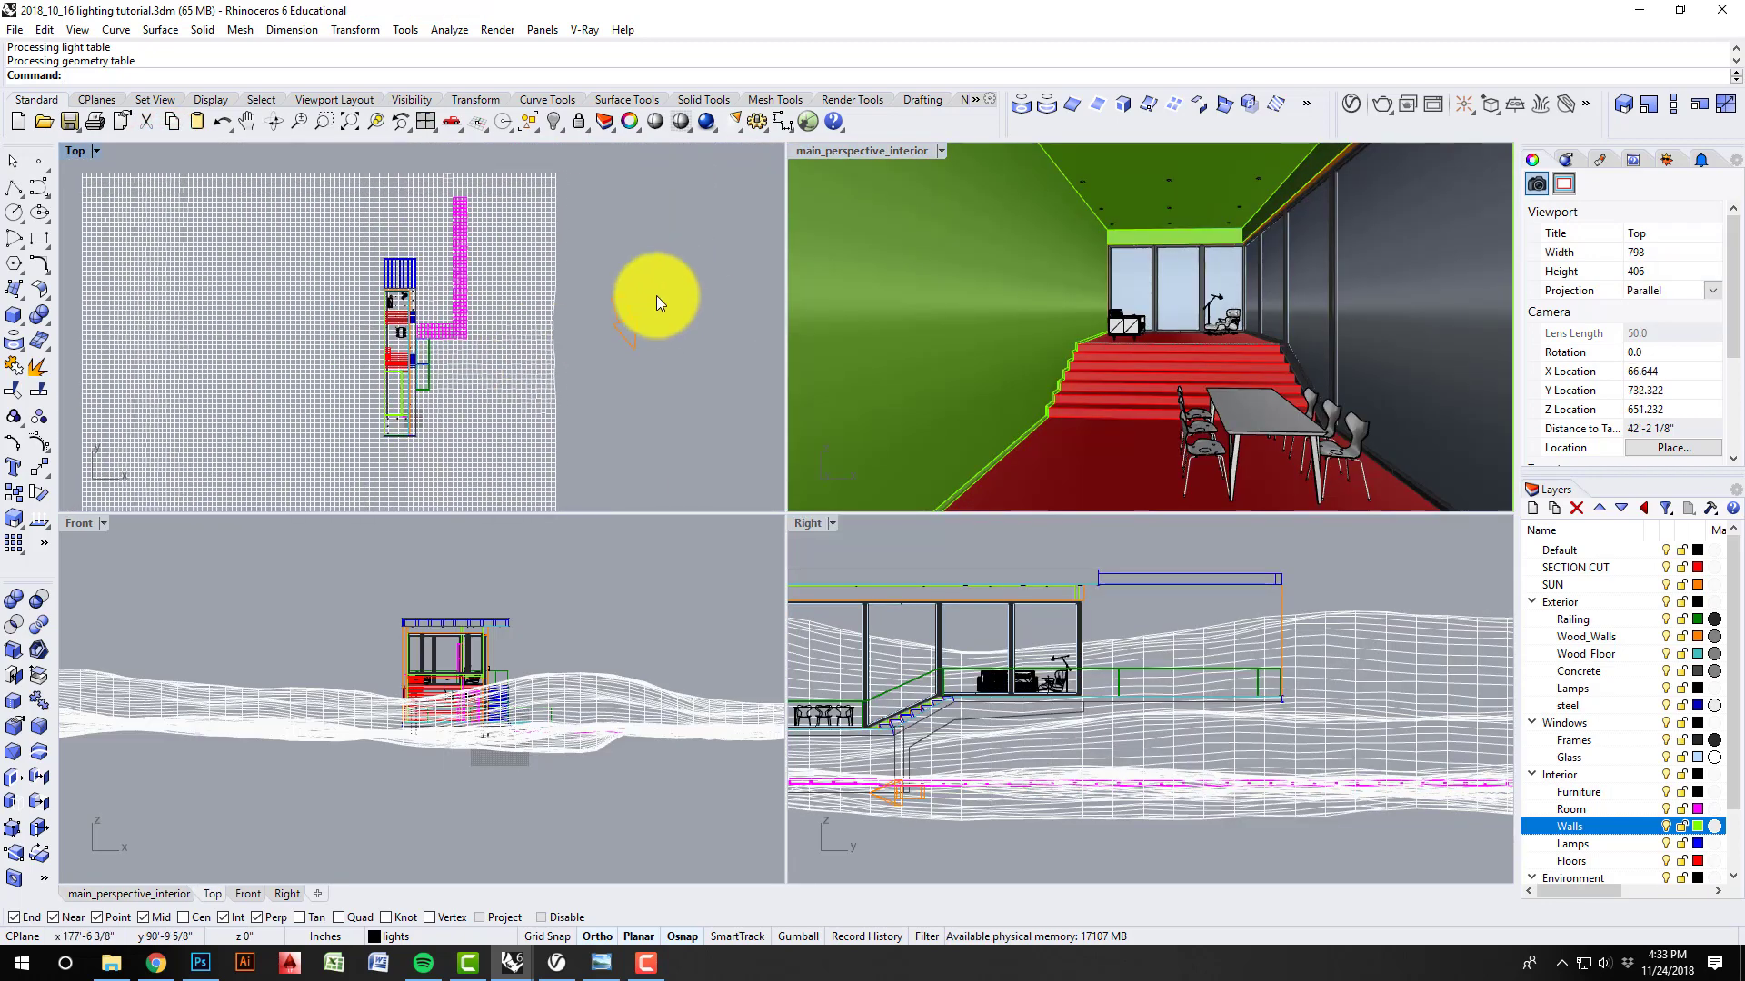
click(634, 315)
right_drag(635, 393, 647, 395)
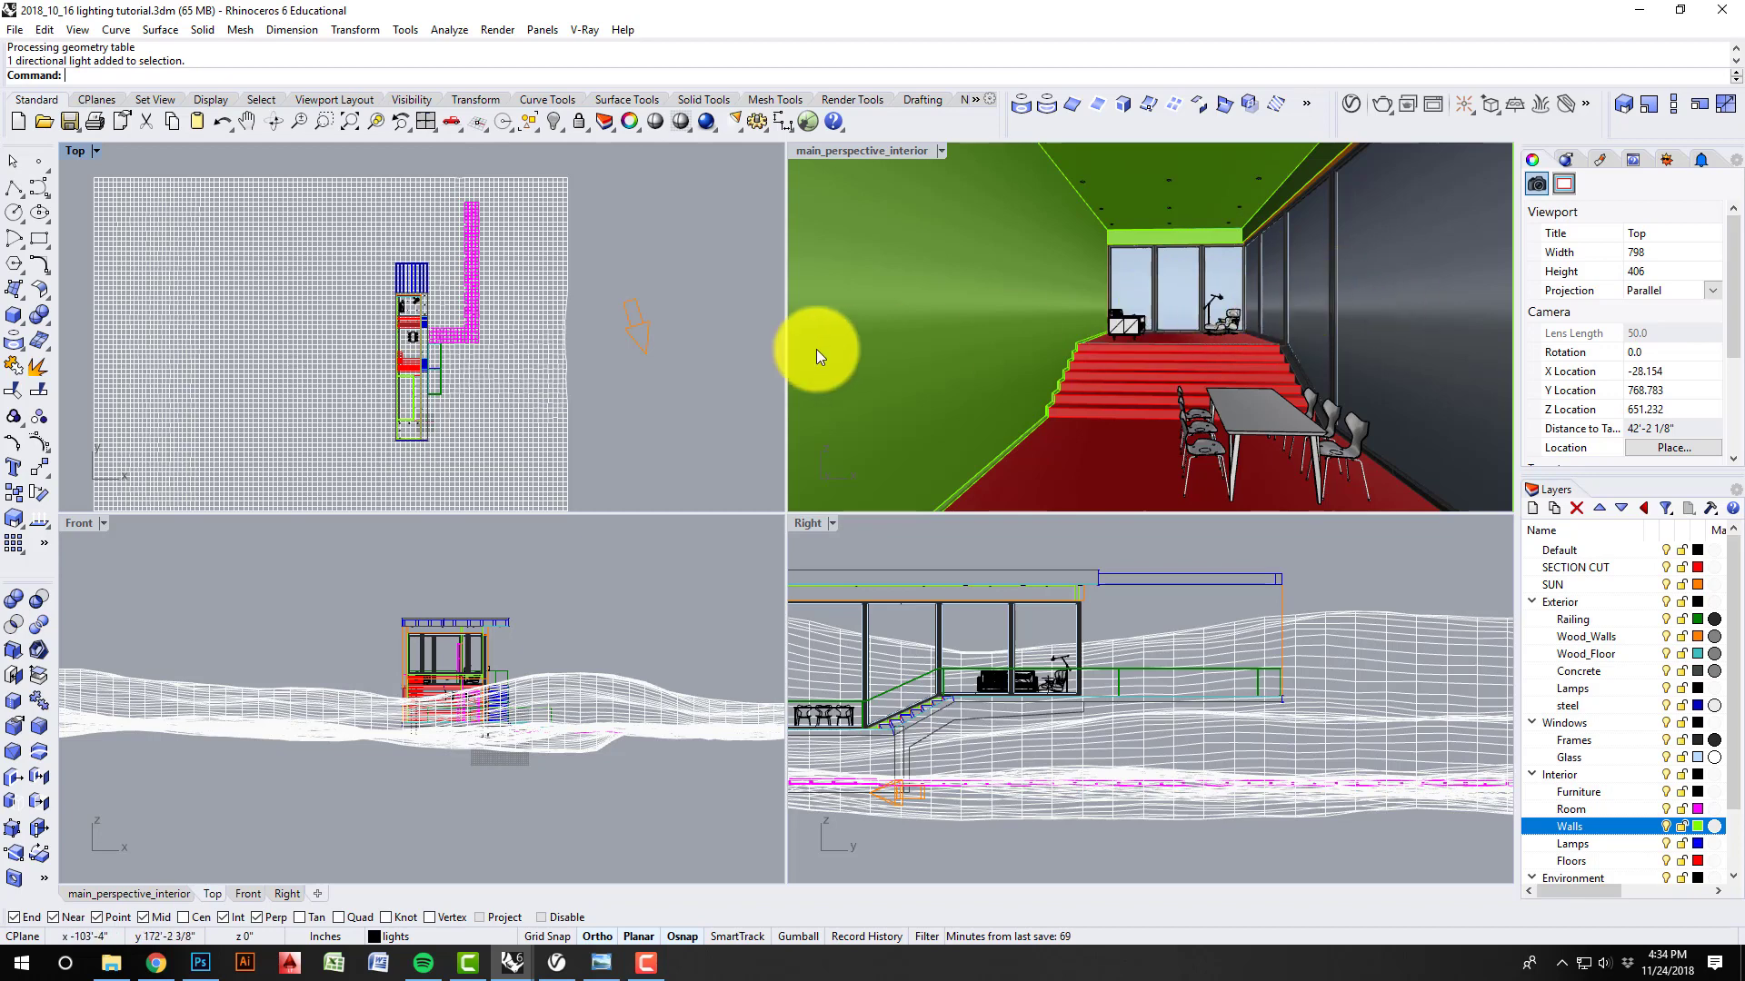
scroll(400, 368, up, 5)
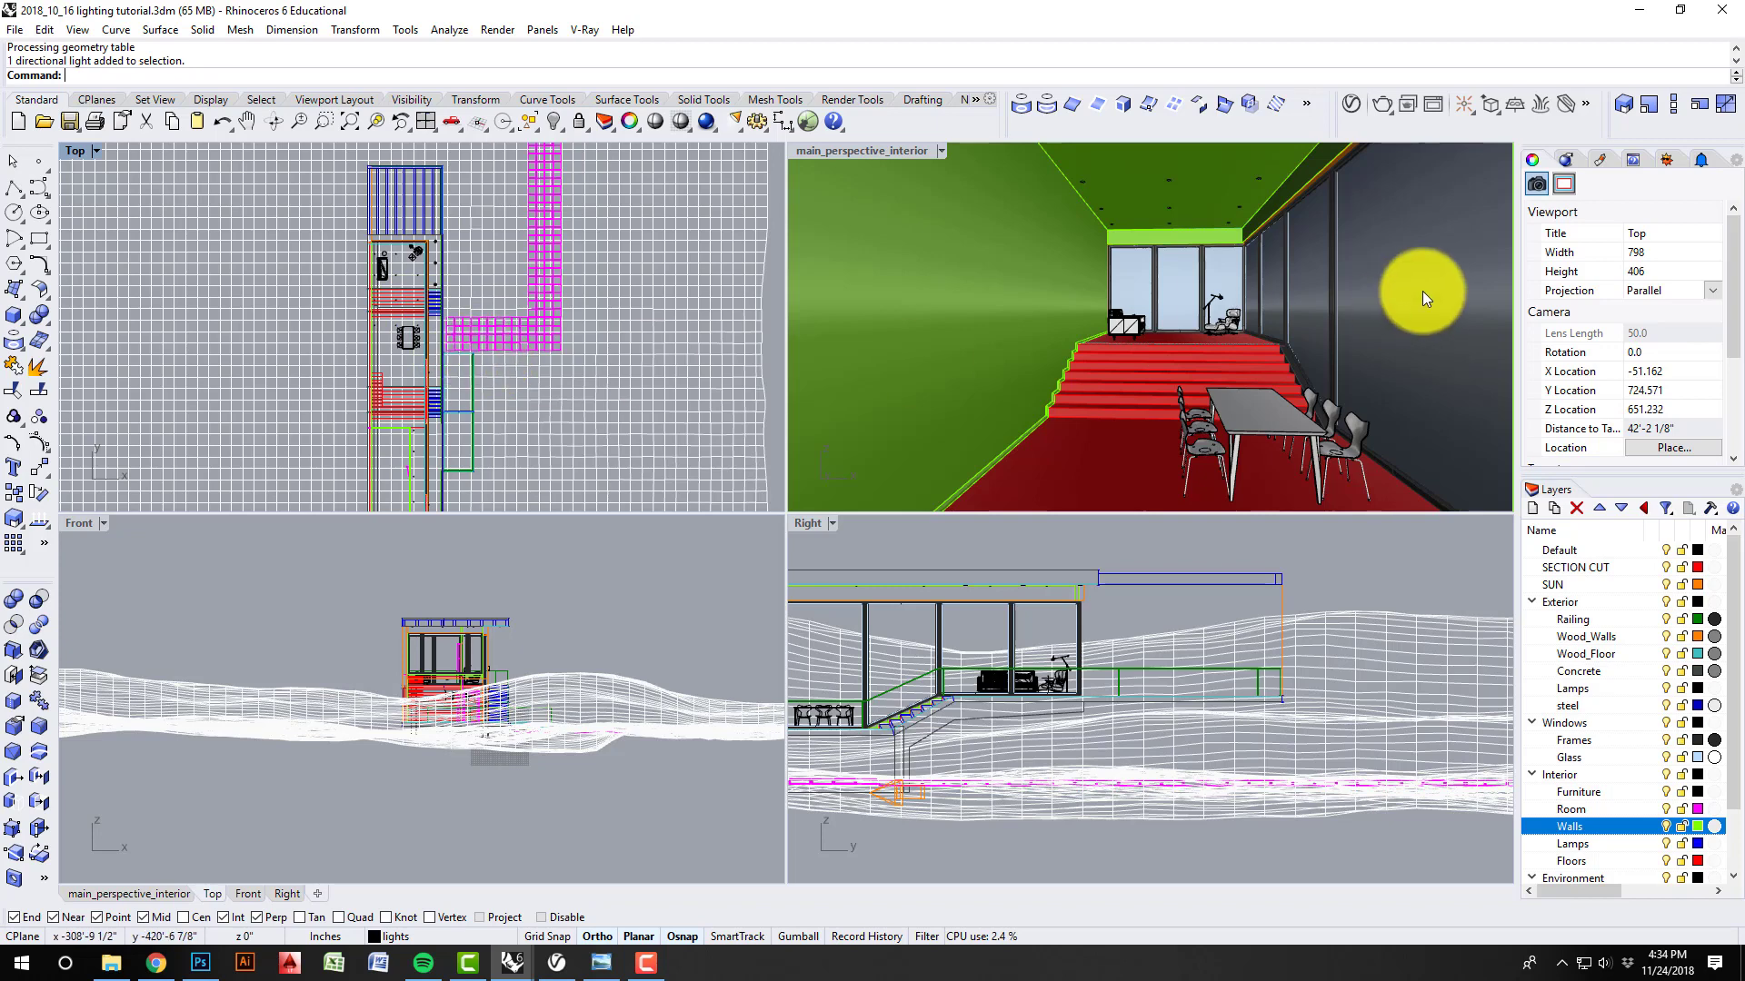
- In the Sun panel, swing the sun's azimuth to the north-east and slightly adjust its altitude
click(1679, 159)
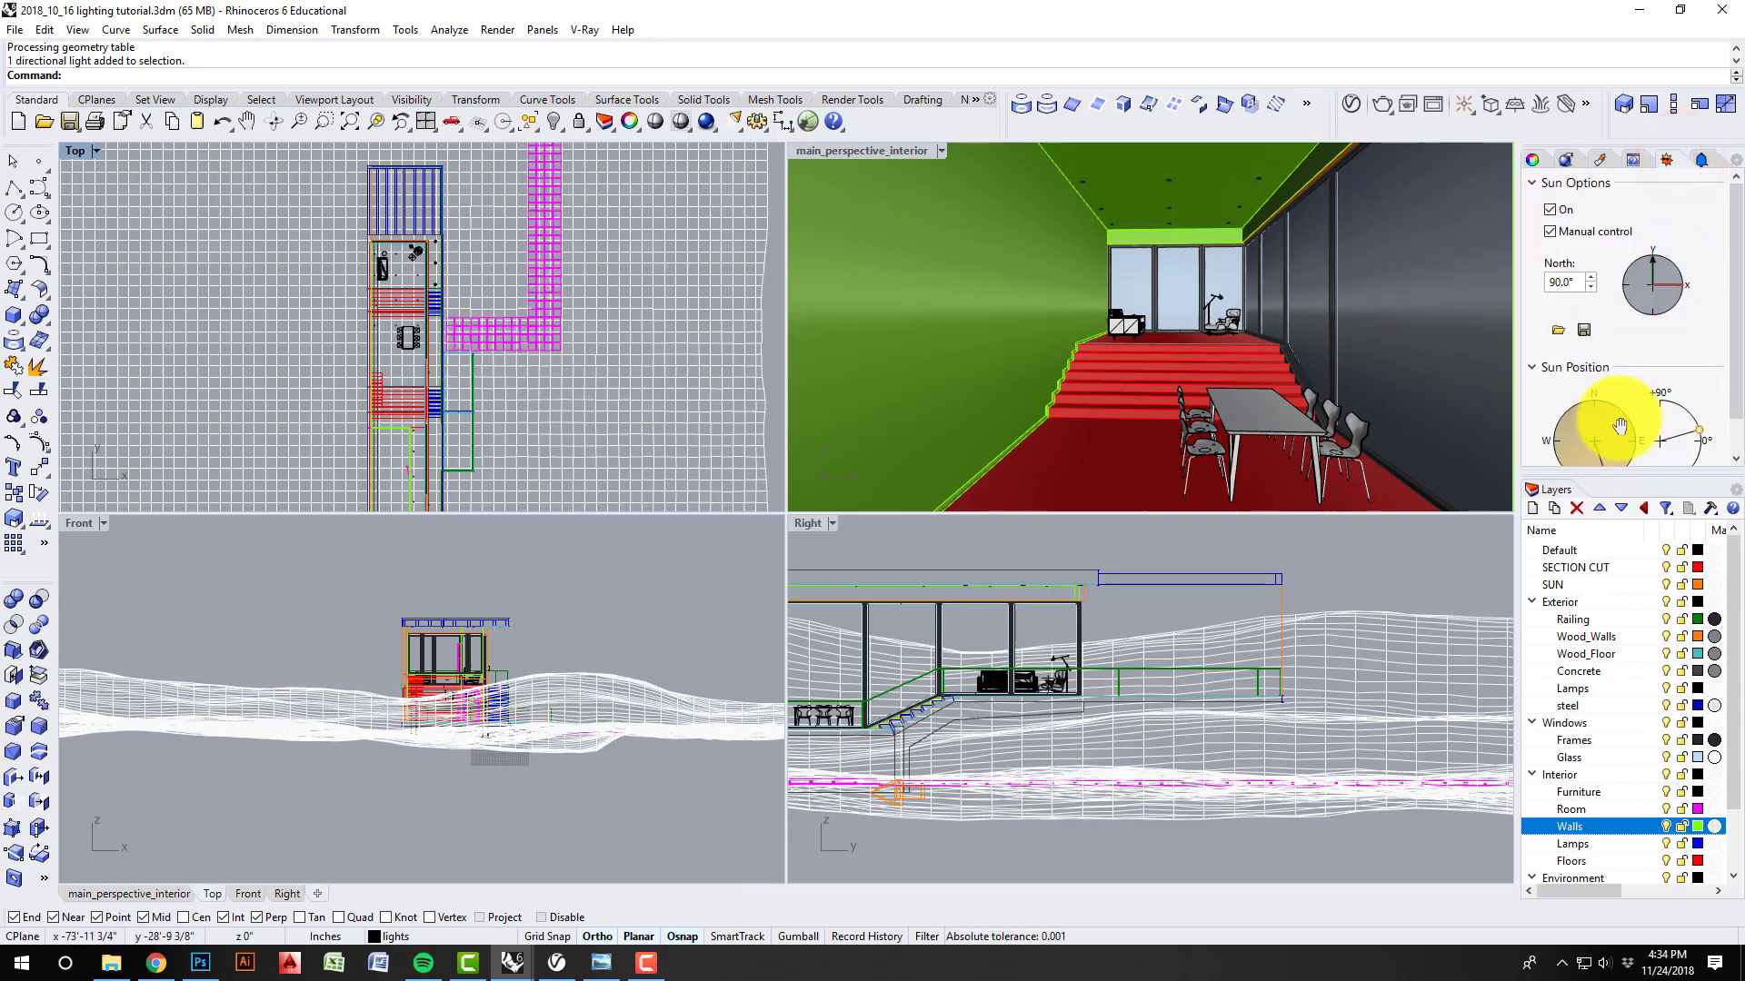
scroll(478, 346, down, 4)
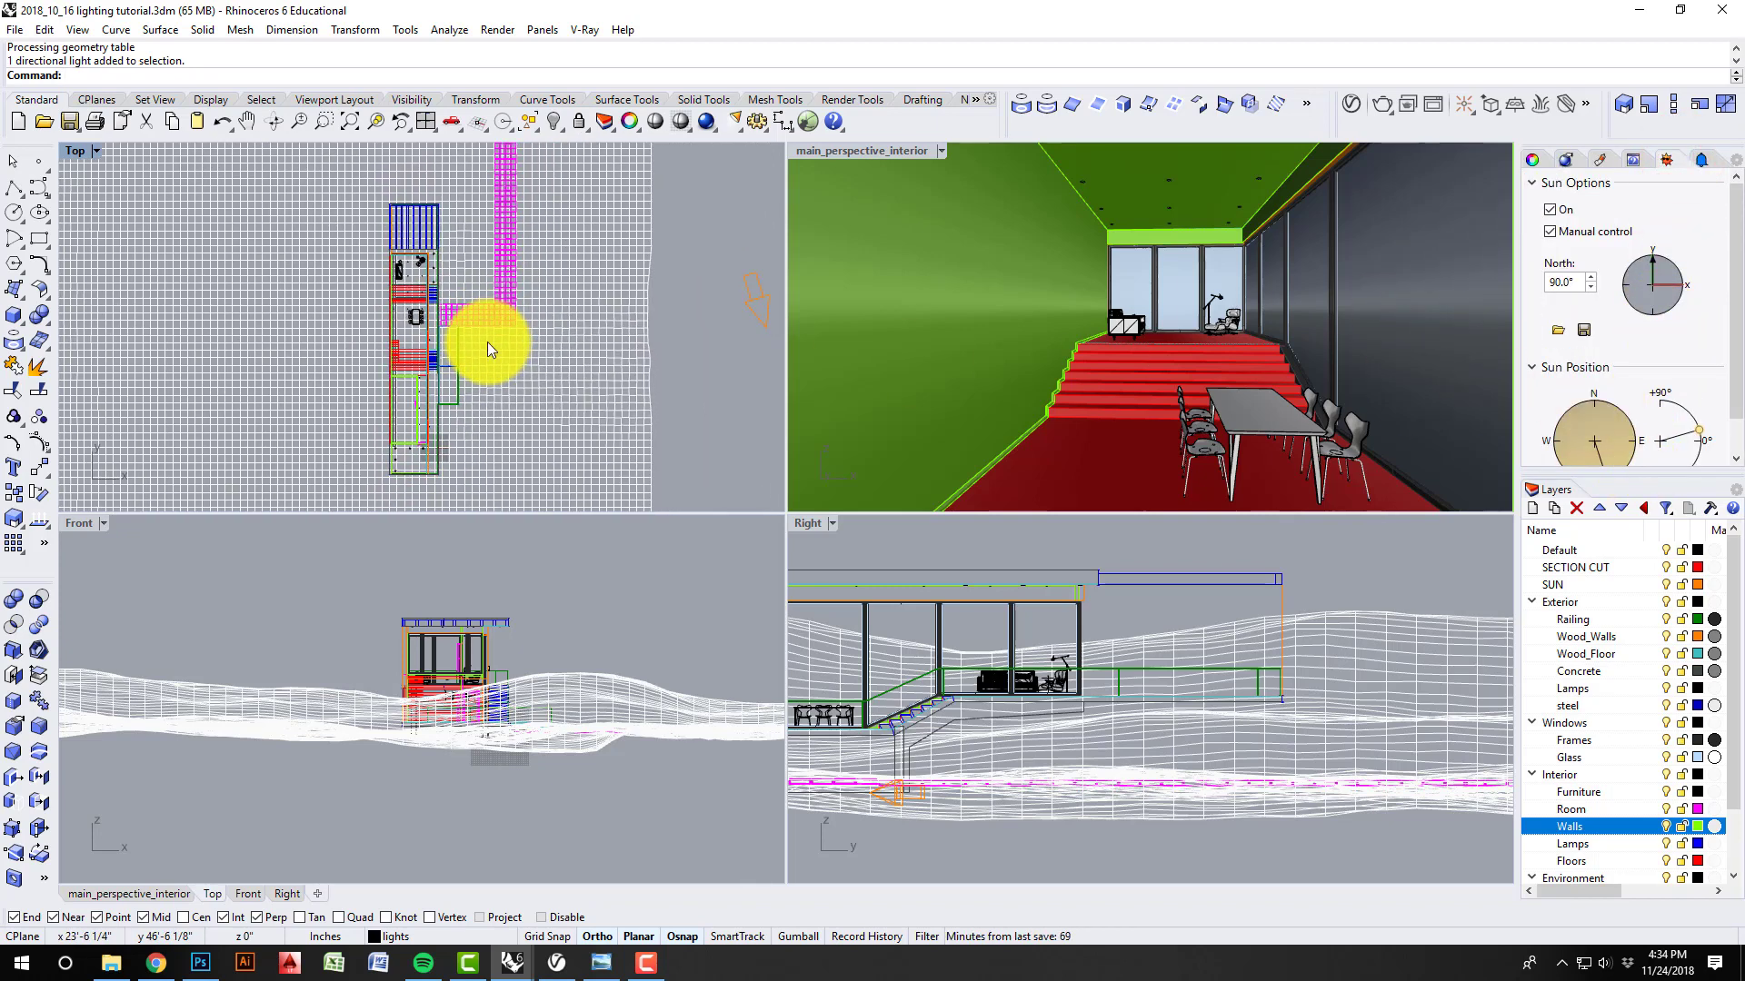
click(1731, 361)
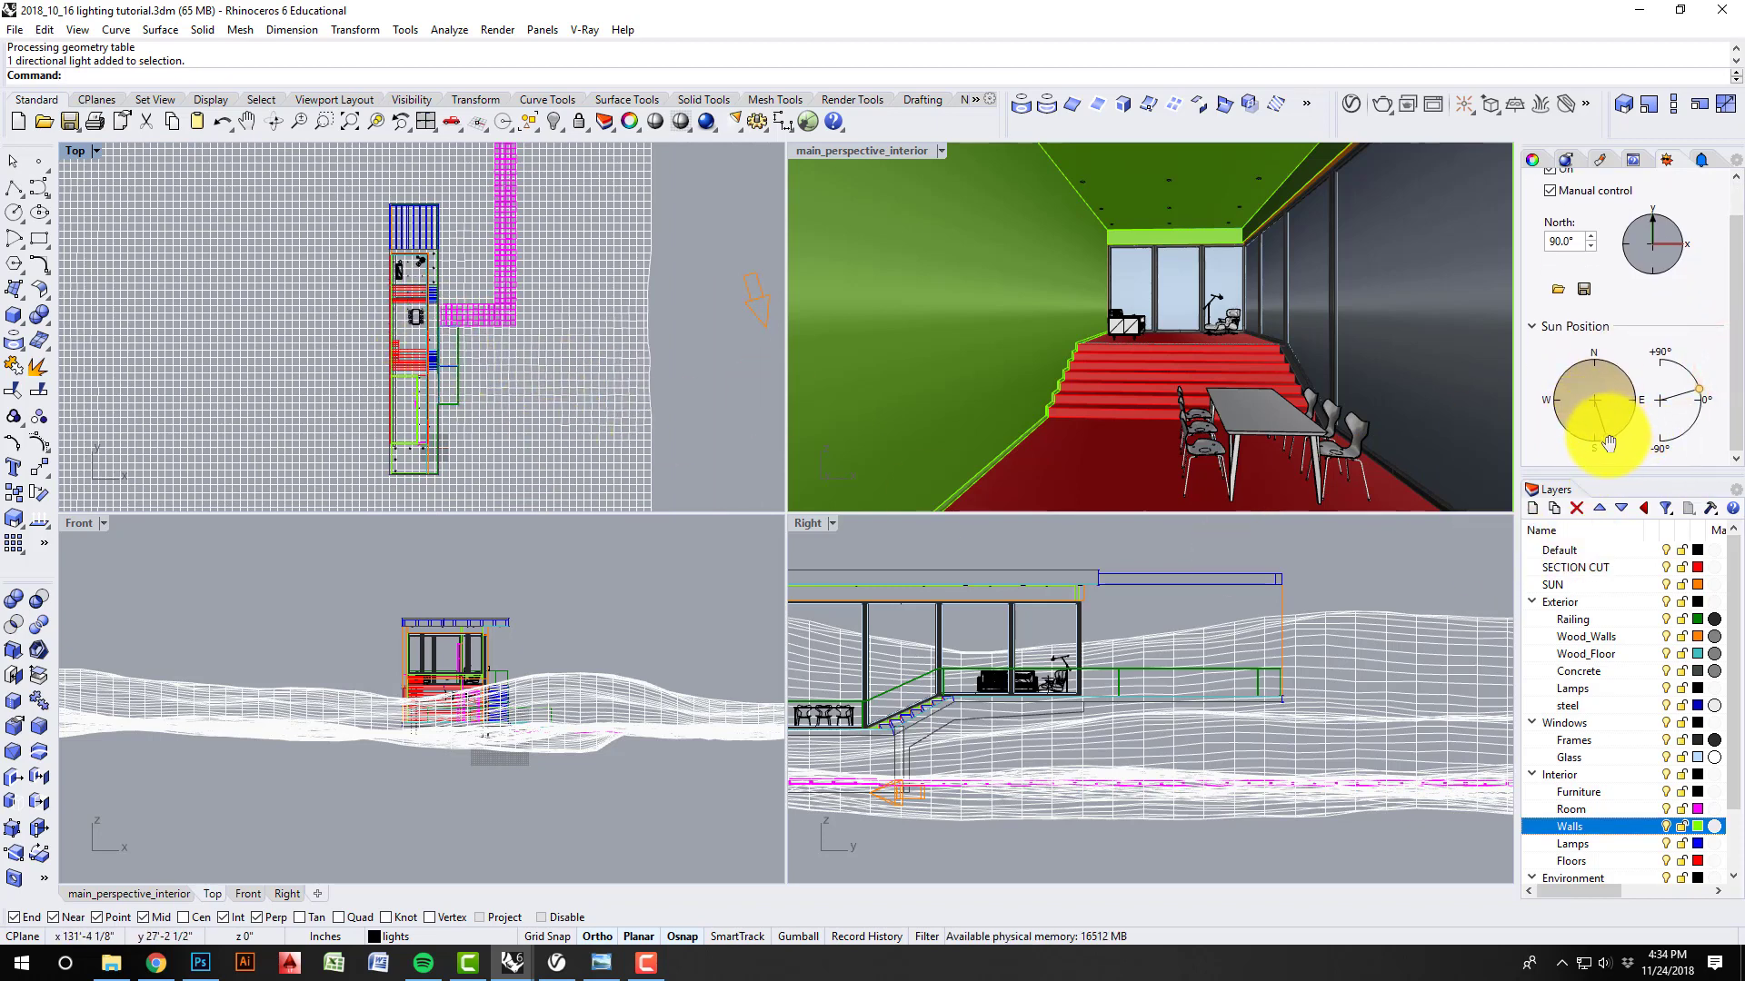
drag(1608, 442, 1640, 373)
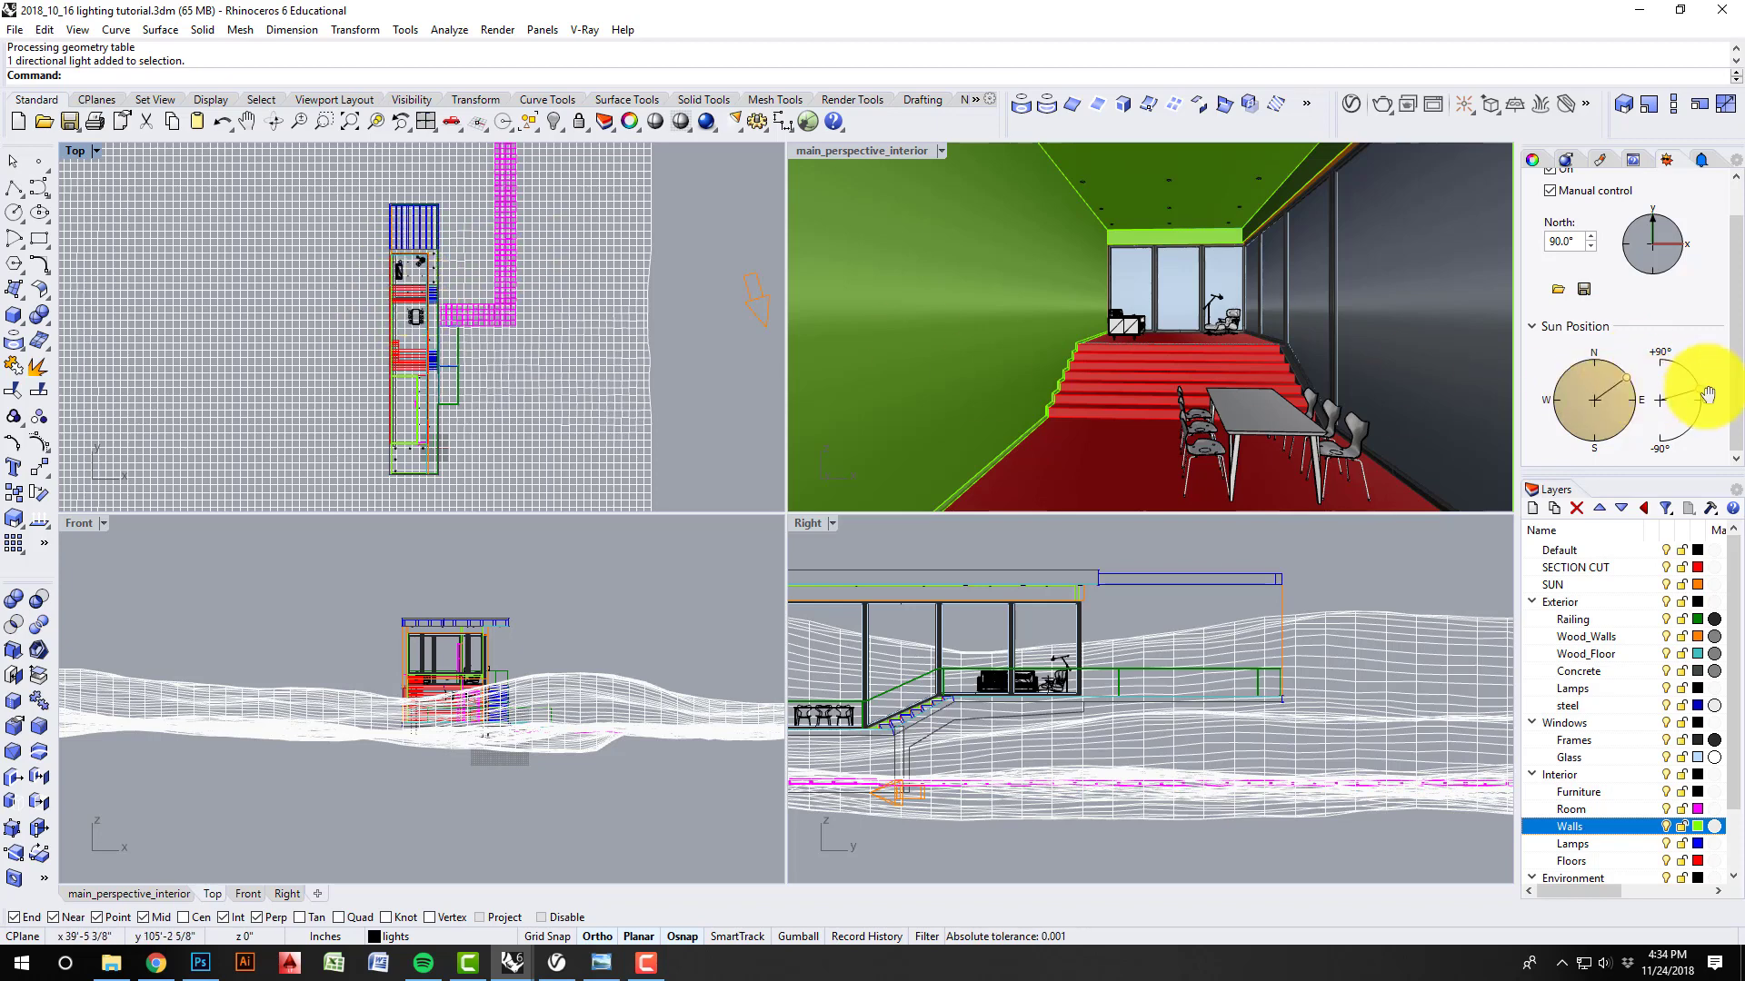
drag(1699, 375, 1702, 373)
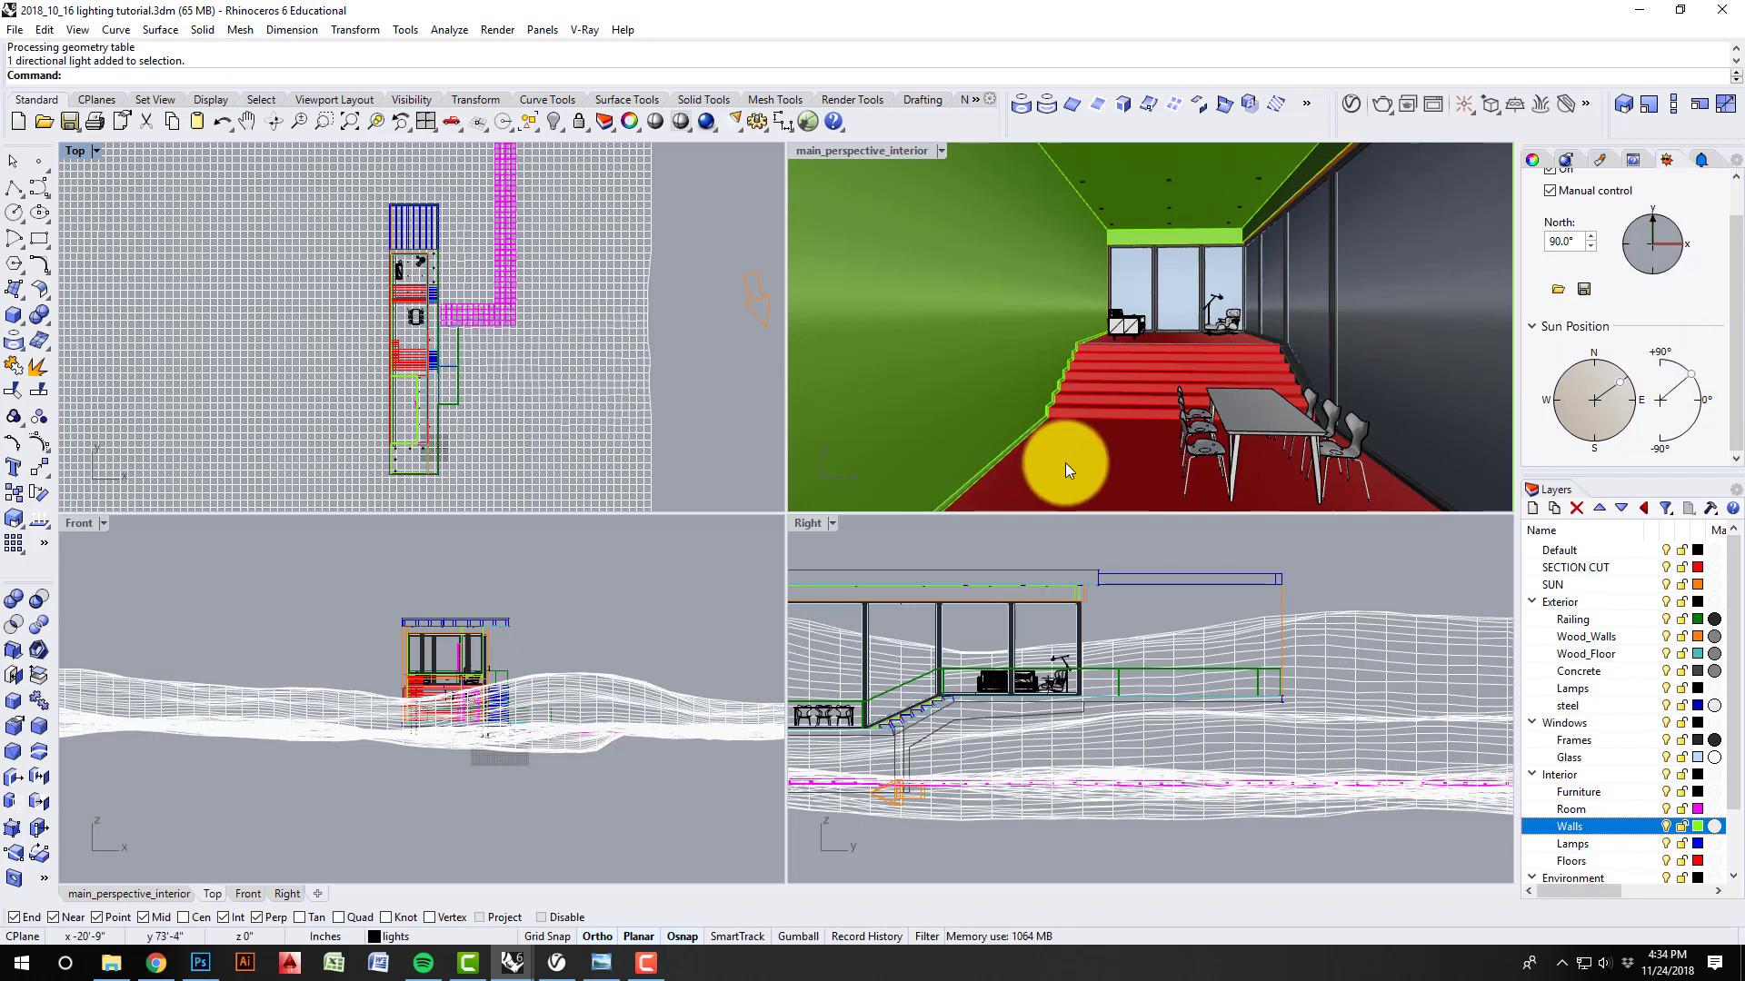
- Rotate the directional light in the Top view about its centre to point north-east, then deselect it
click(750, 312)
right_drag(751, 313, 618, 343)
text(r)
key(Return)
click(636, 316)
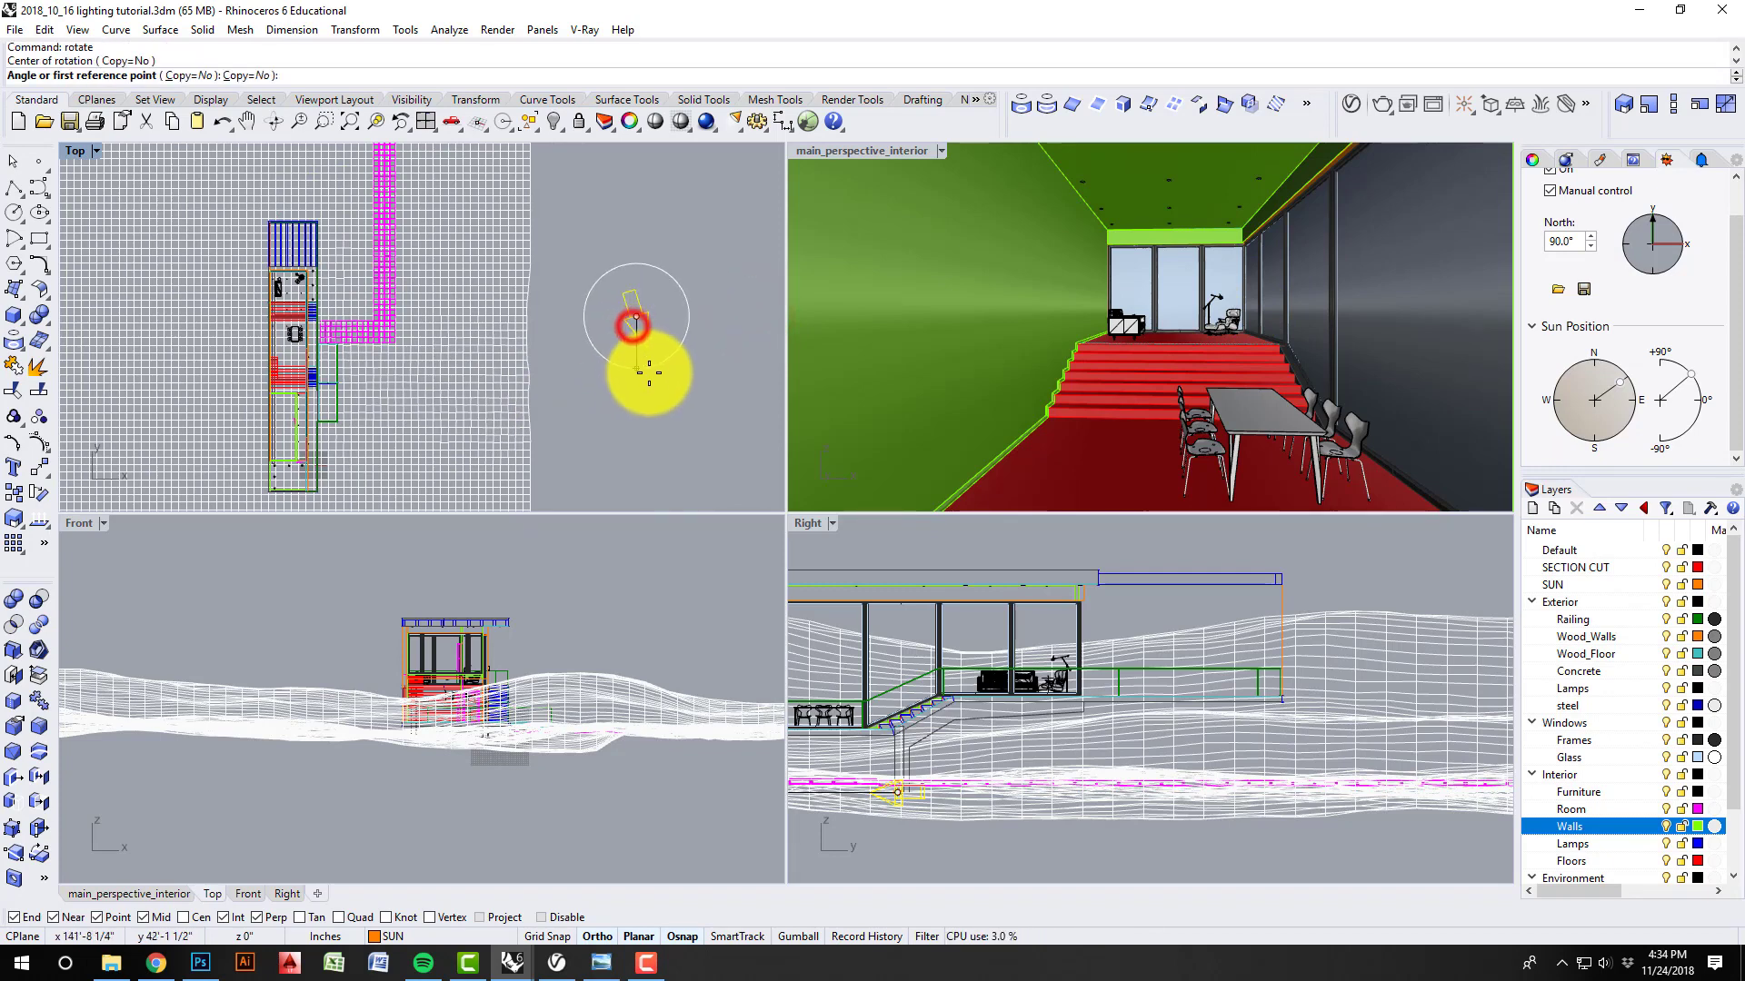
click(651, 373)
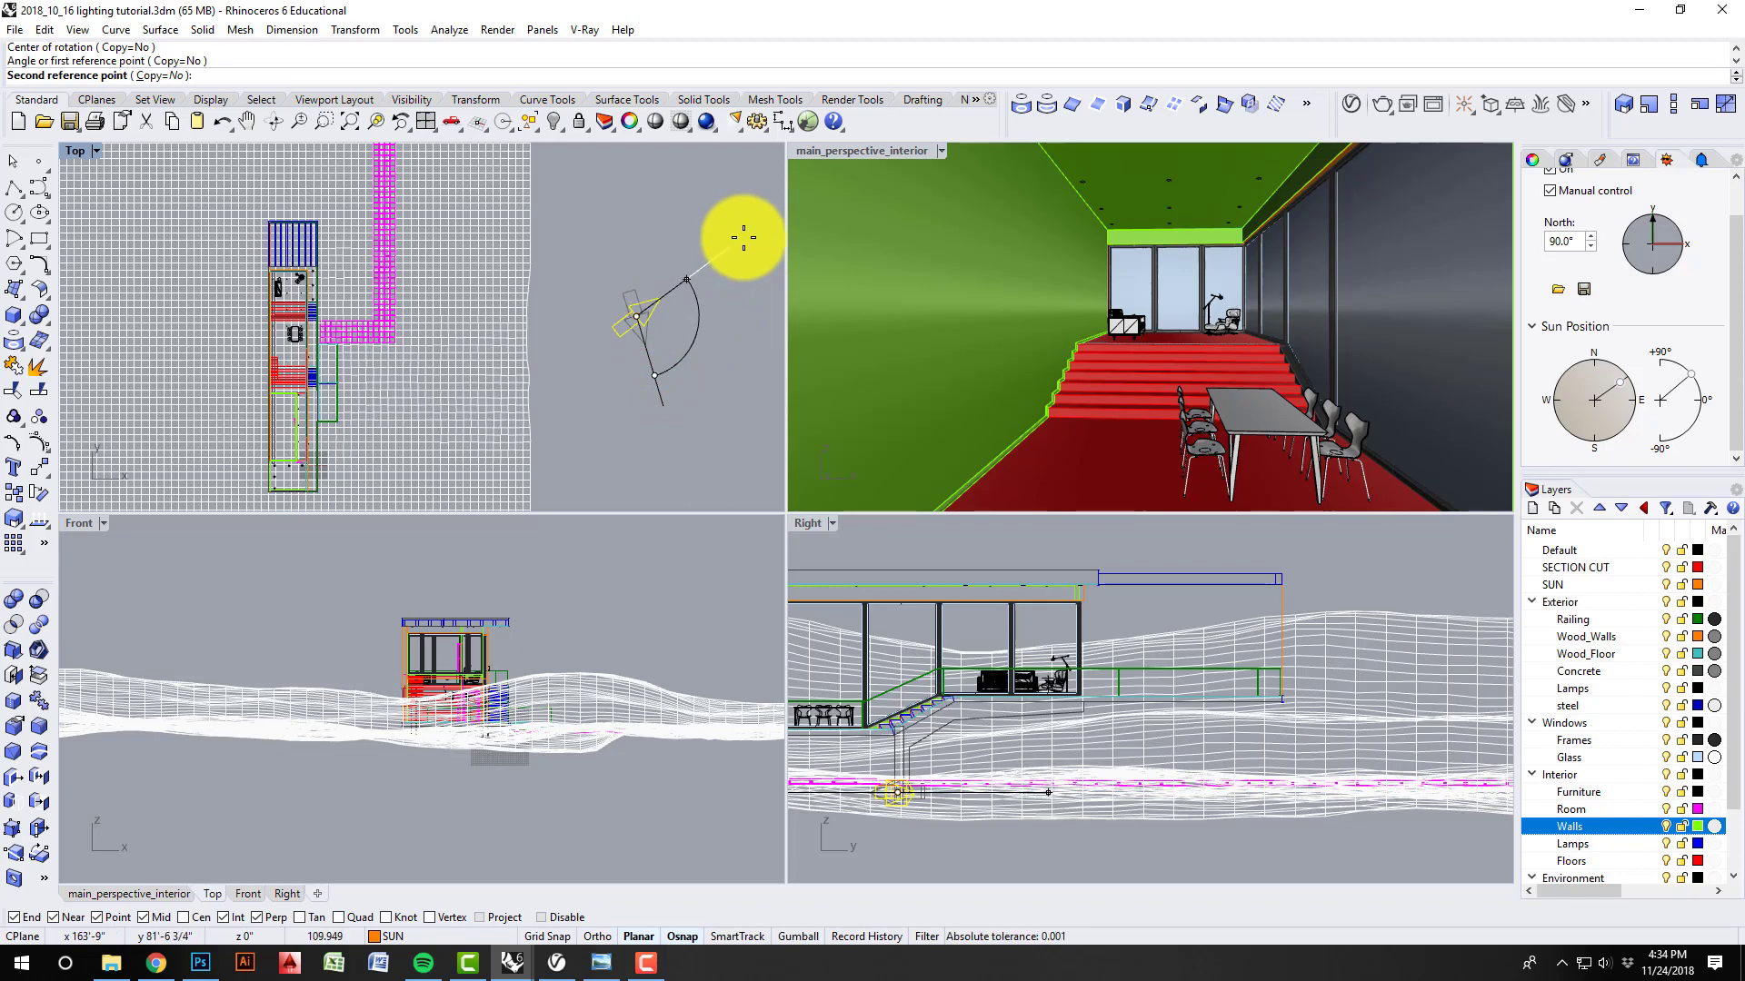
click(740, 241)
click(574, 363)
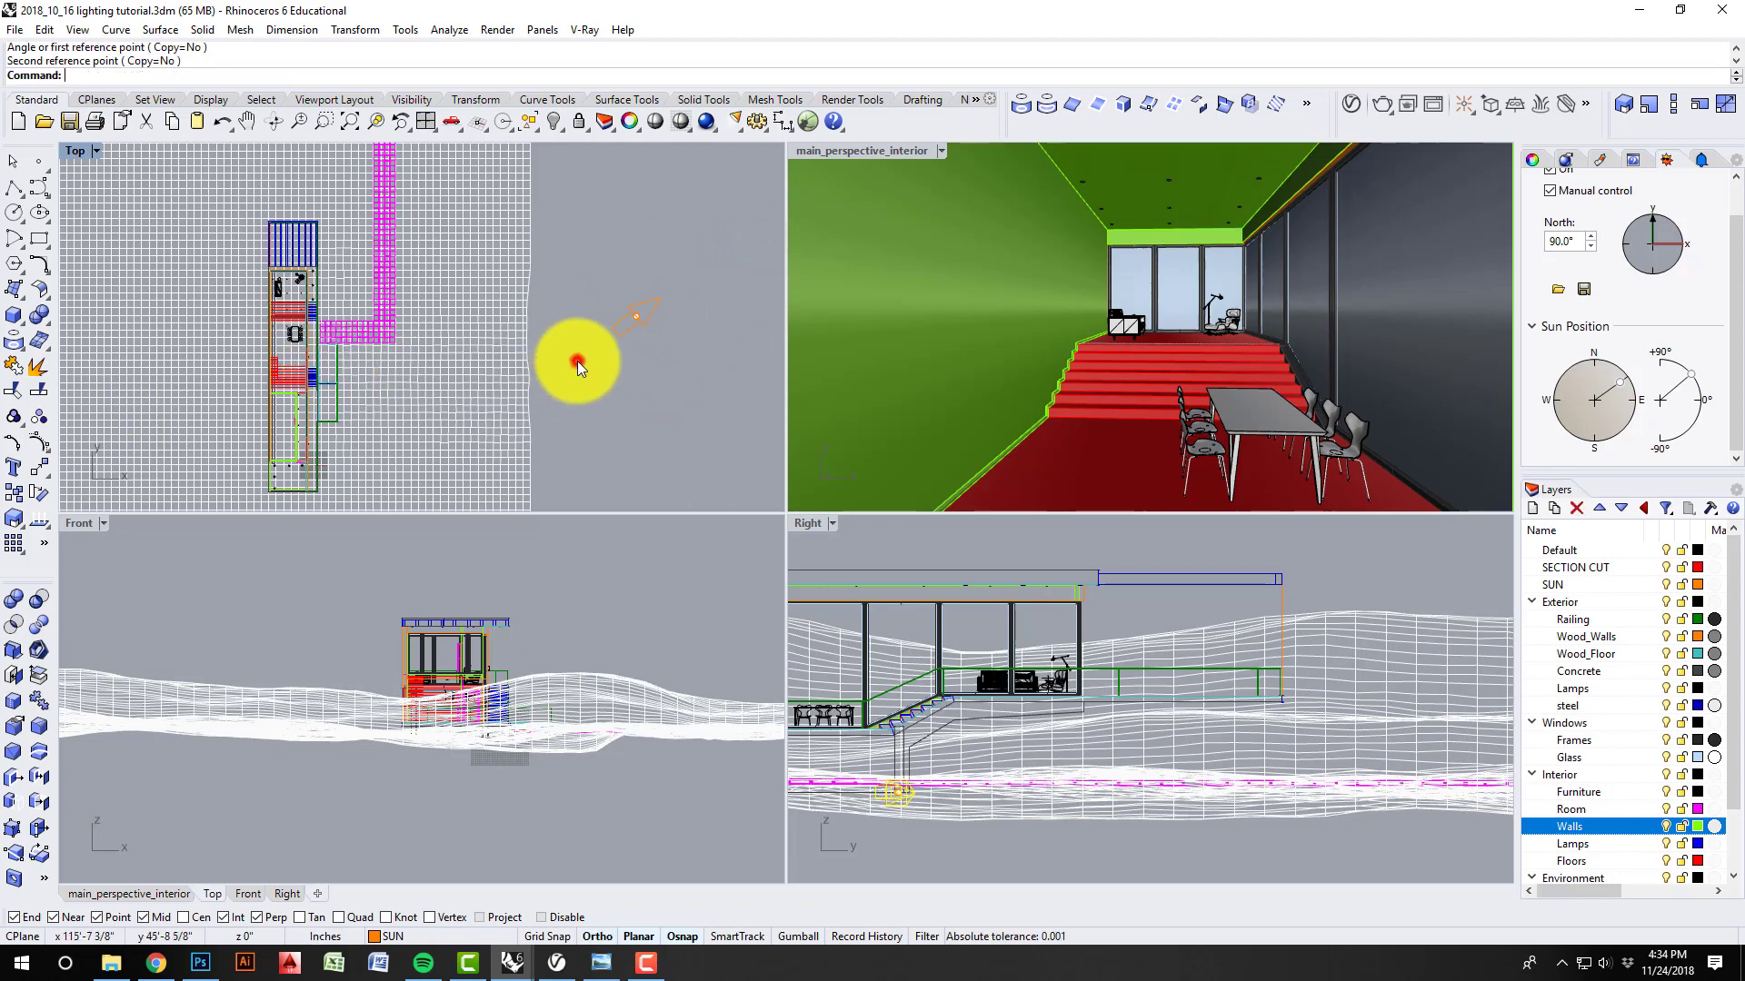
- Maximize the perspective viewport and restore the main_perspective_interior named view
double_click(869, 151)
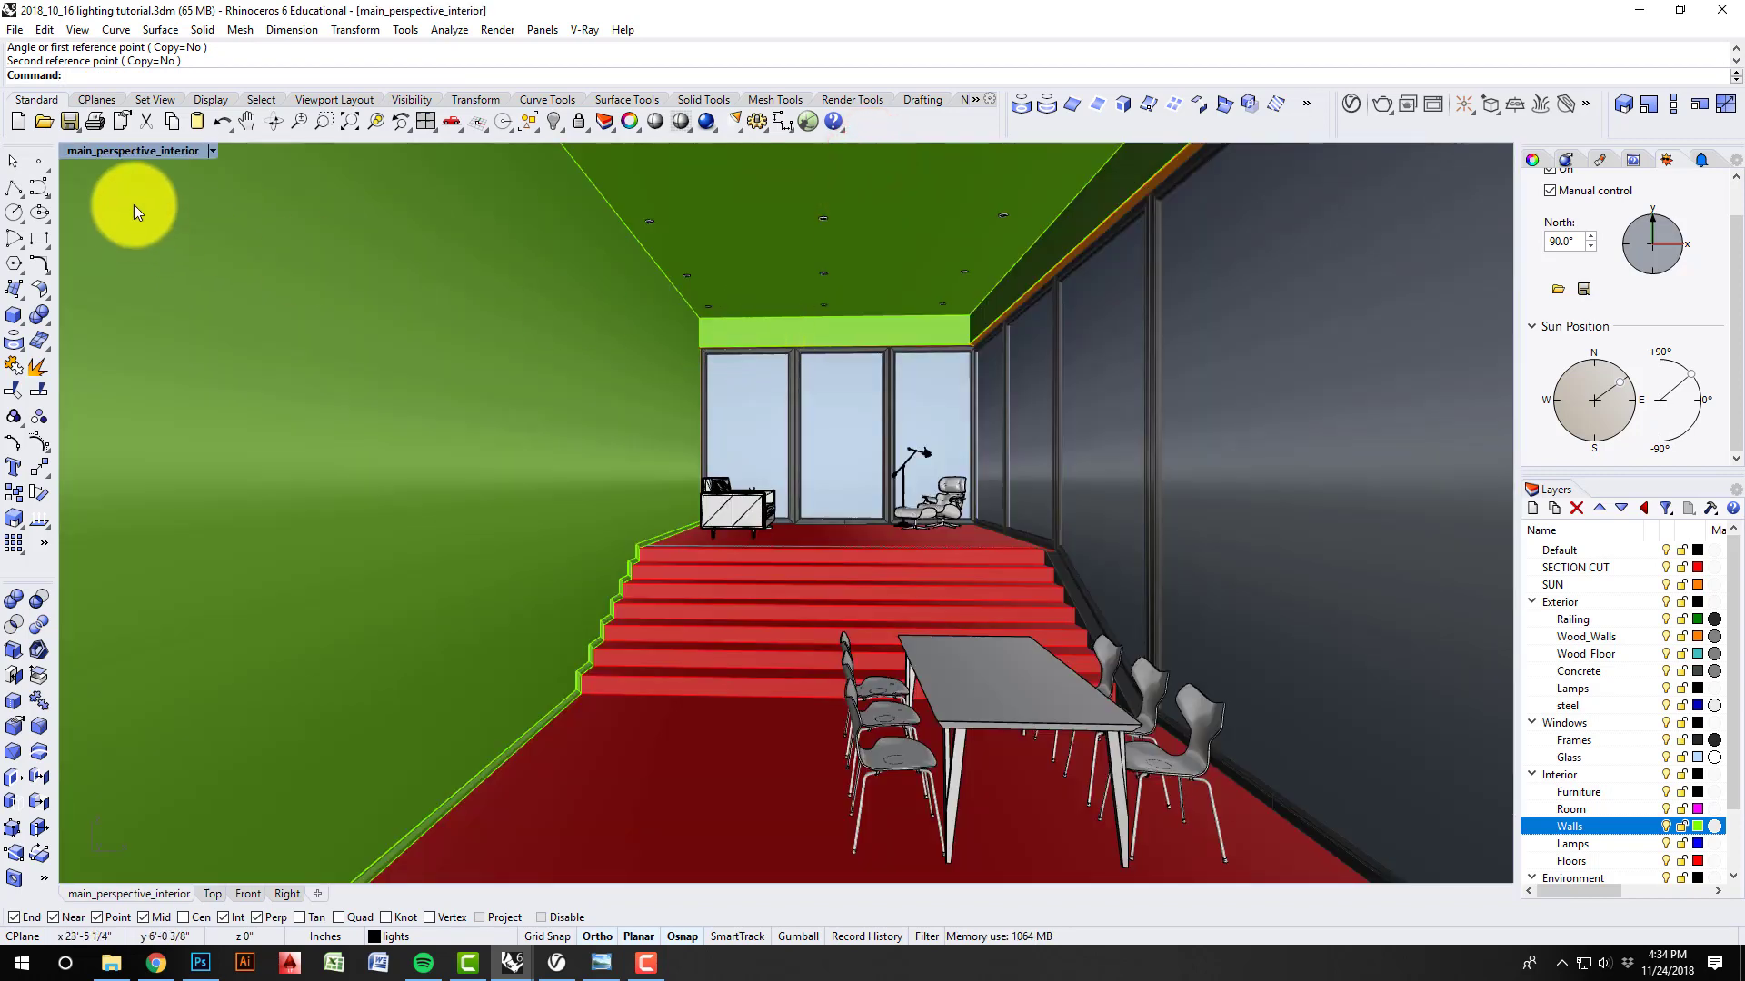
click(136, 153)
mouse_move(167, 526)
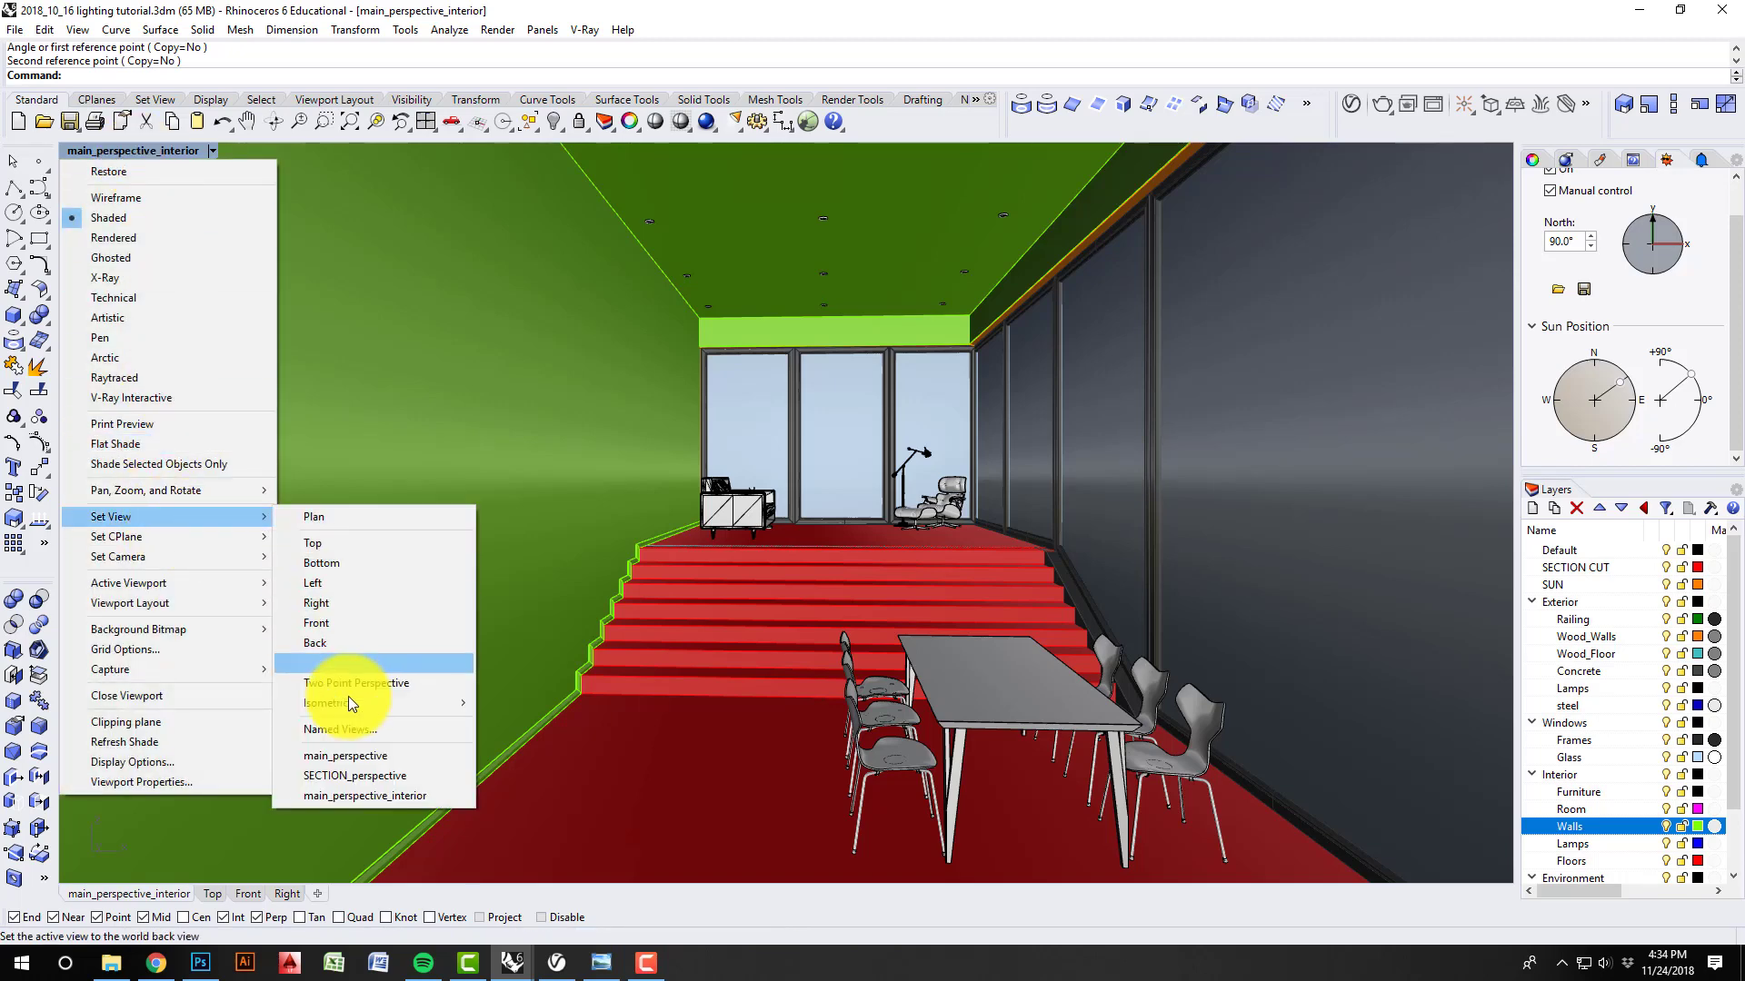
click(368, 796)
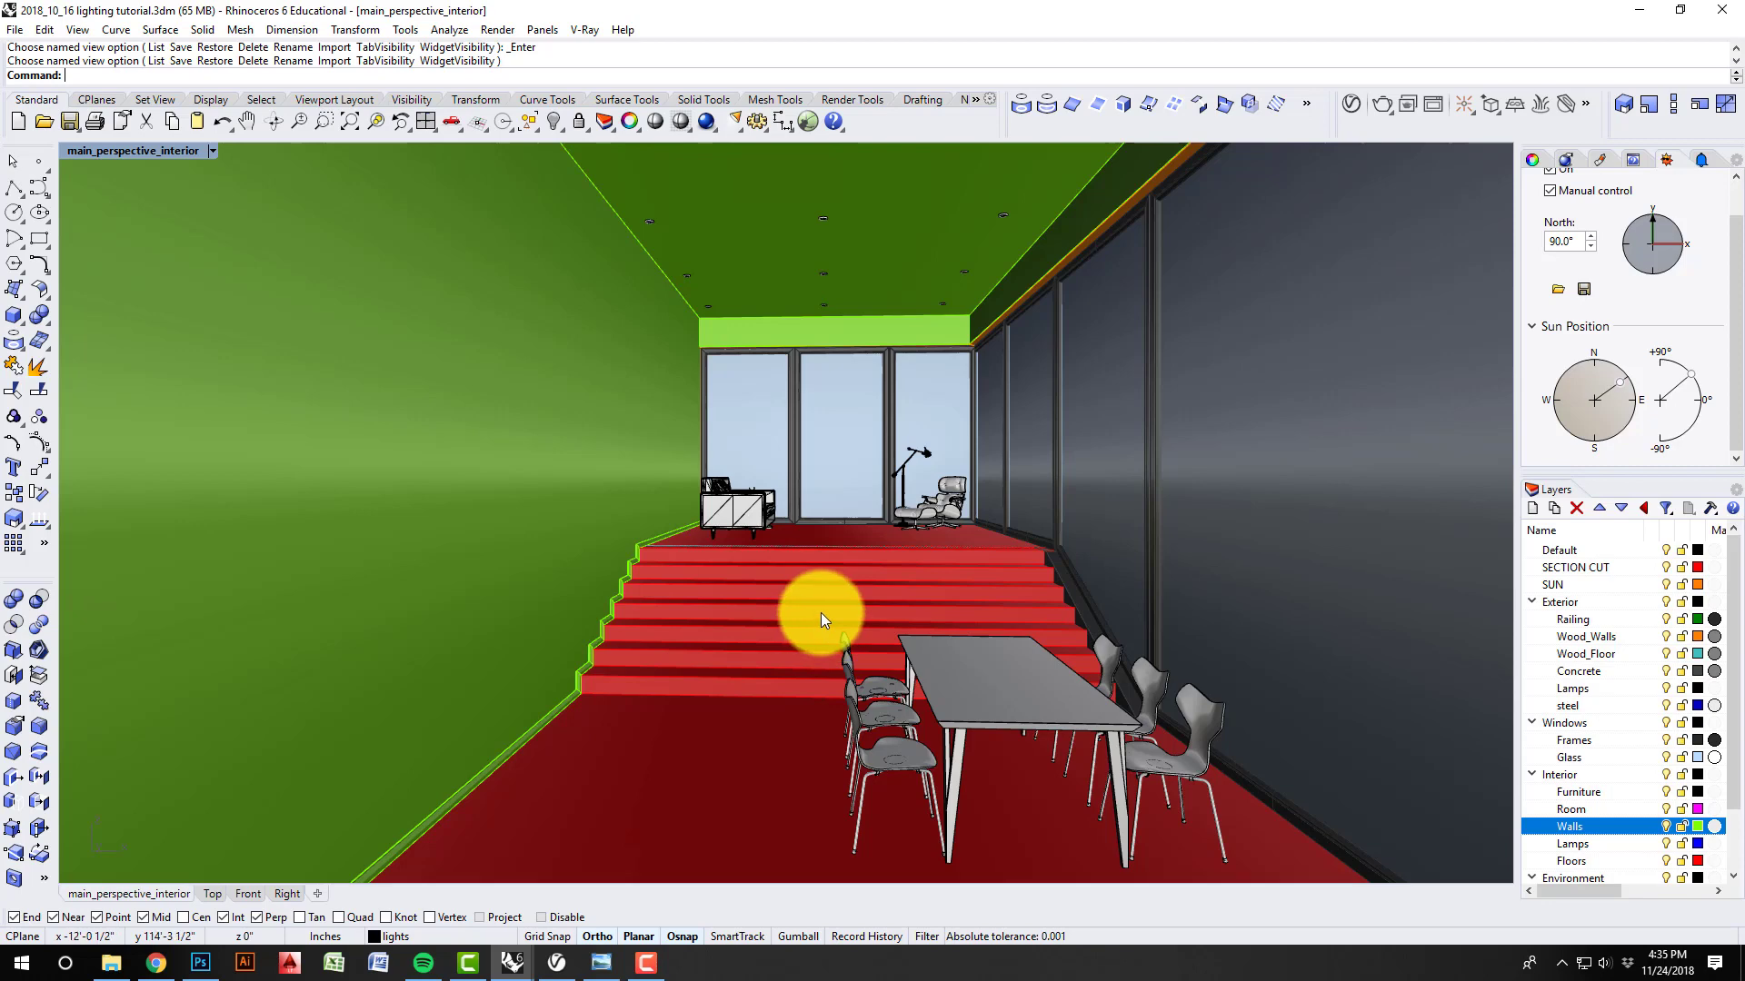
- Render the interior view with V-Ray
click(1382, 106)
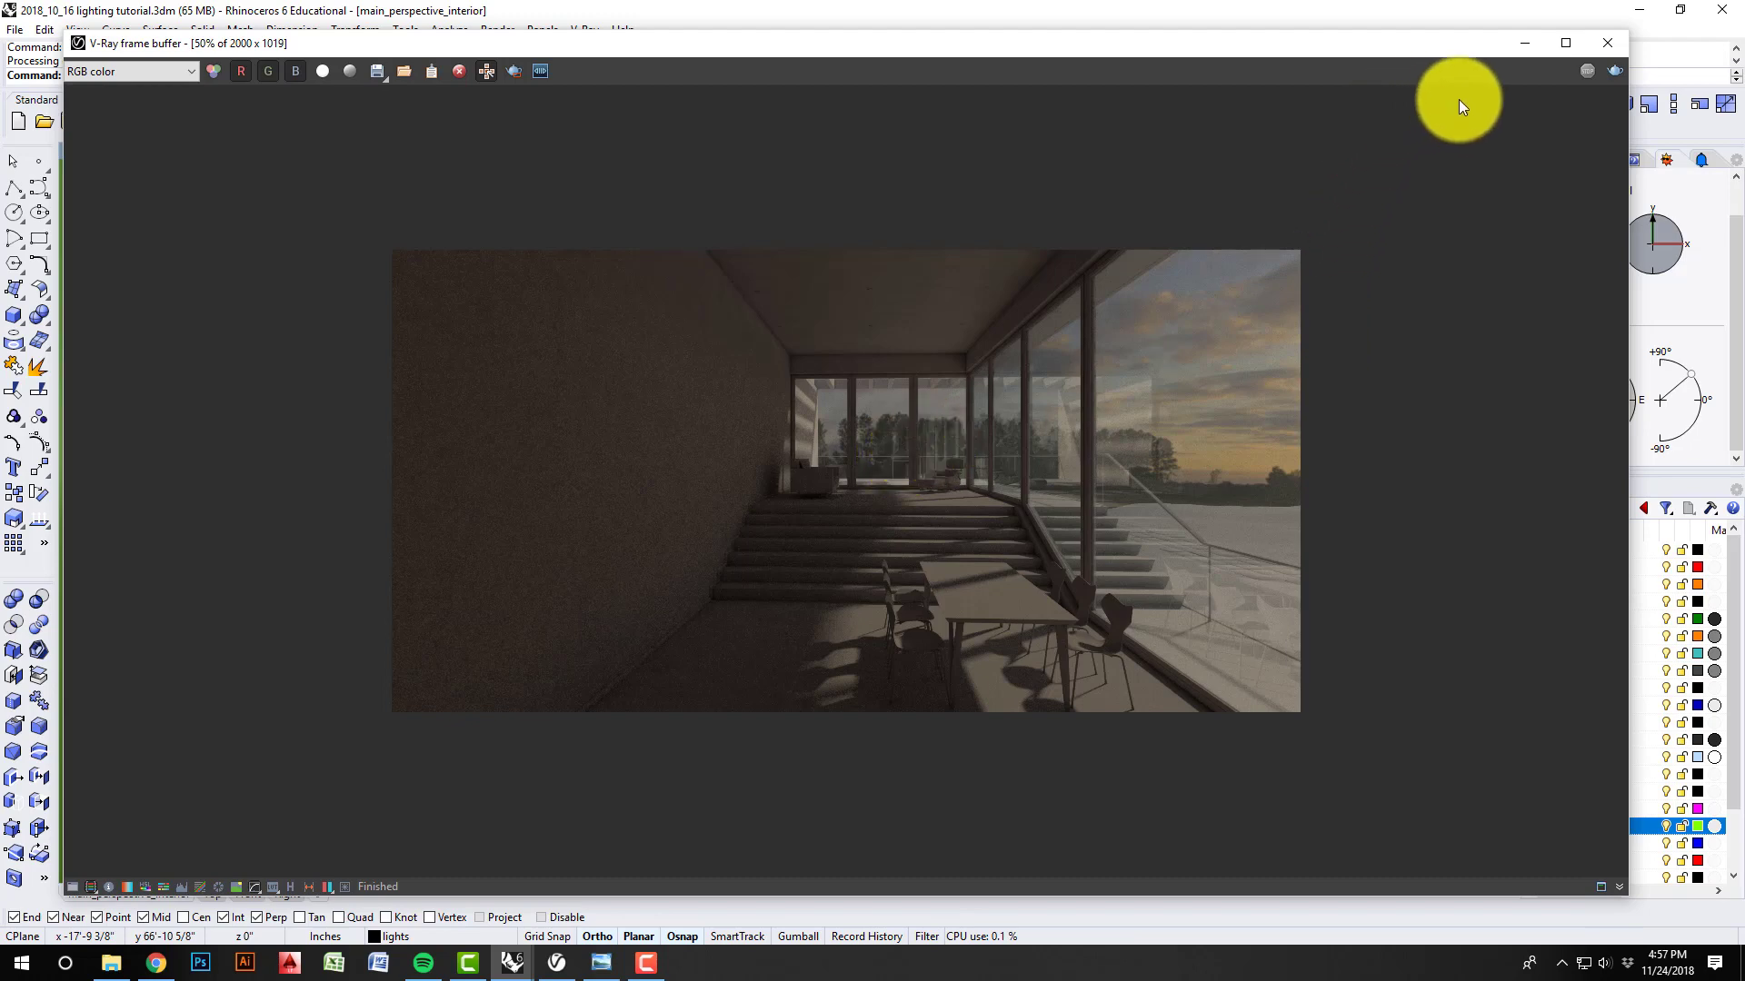
- Minimize the frame buffer and open the V-Ray Asset Editor's Lights list to the Dome Light
click(1523, 44)
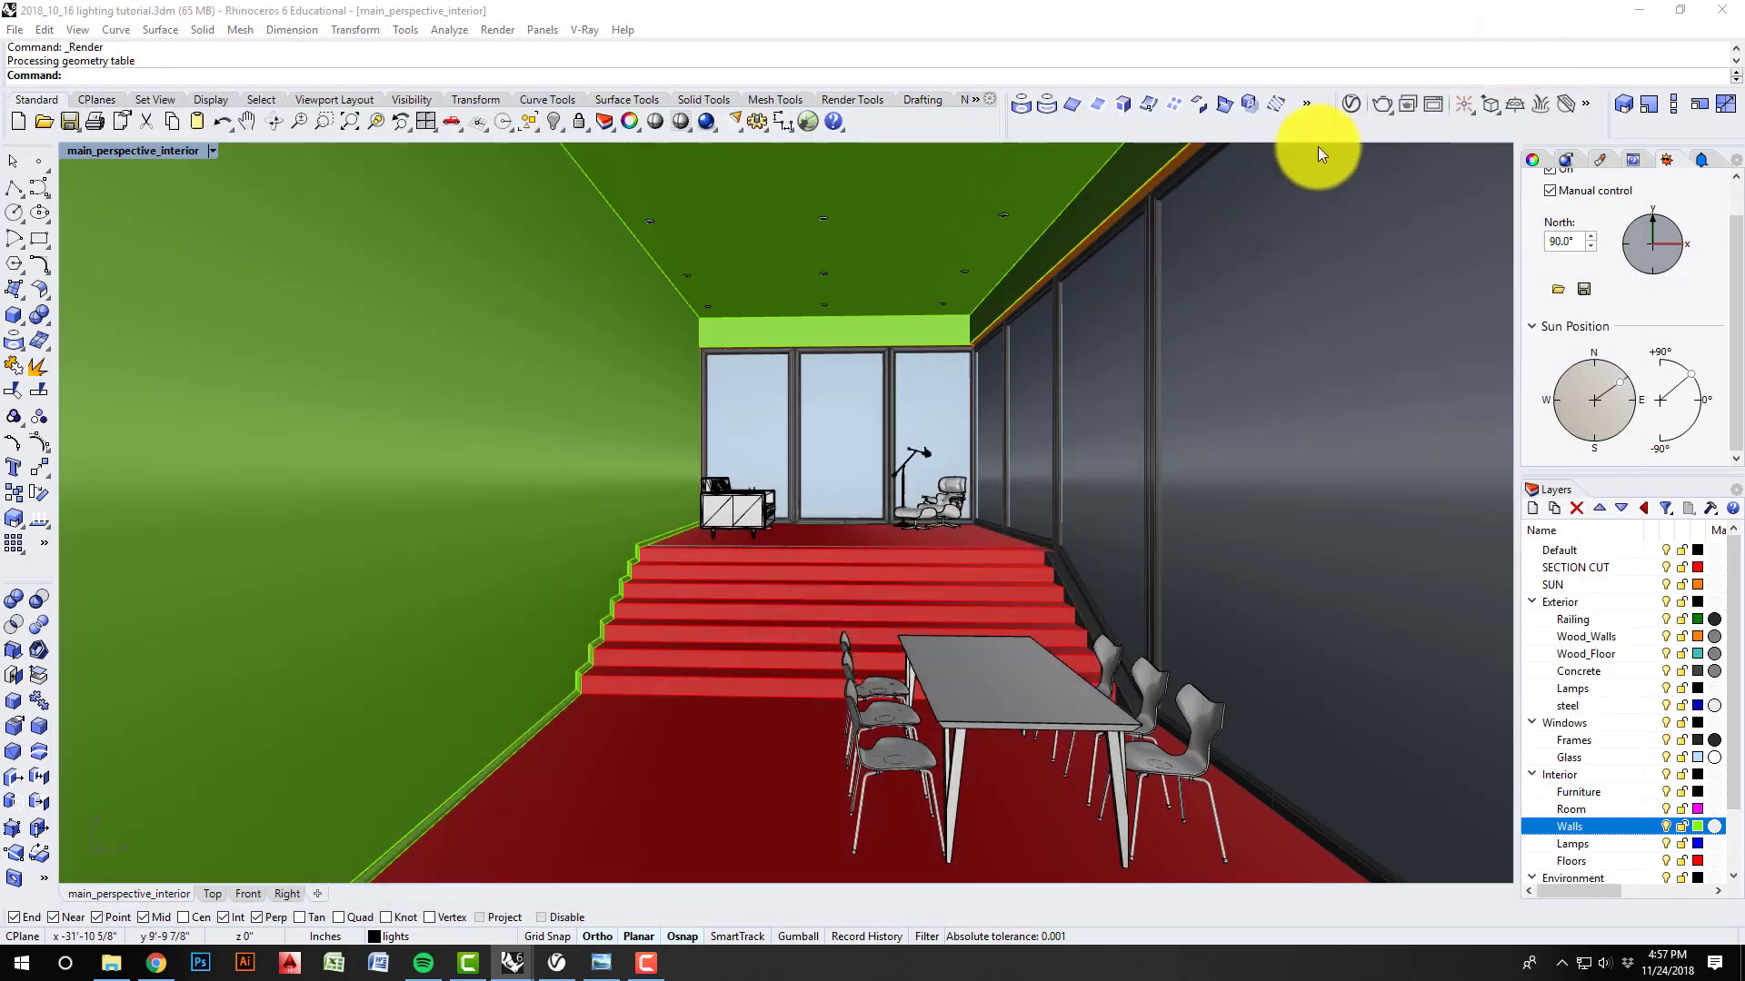
click(1351, 104)
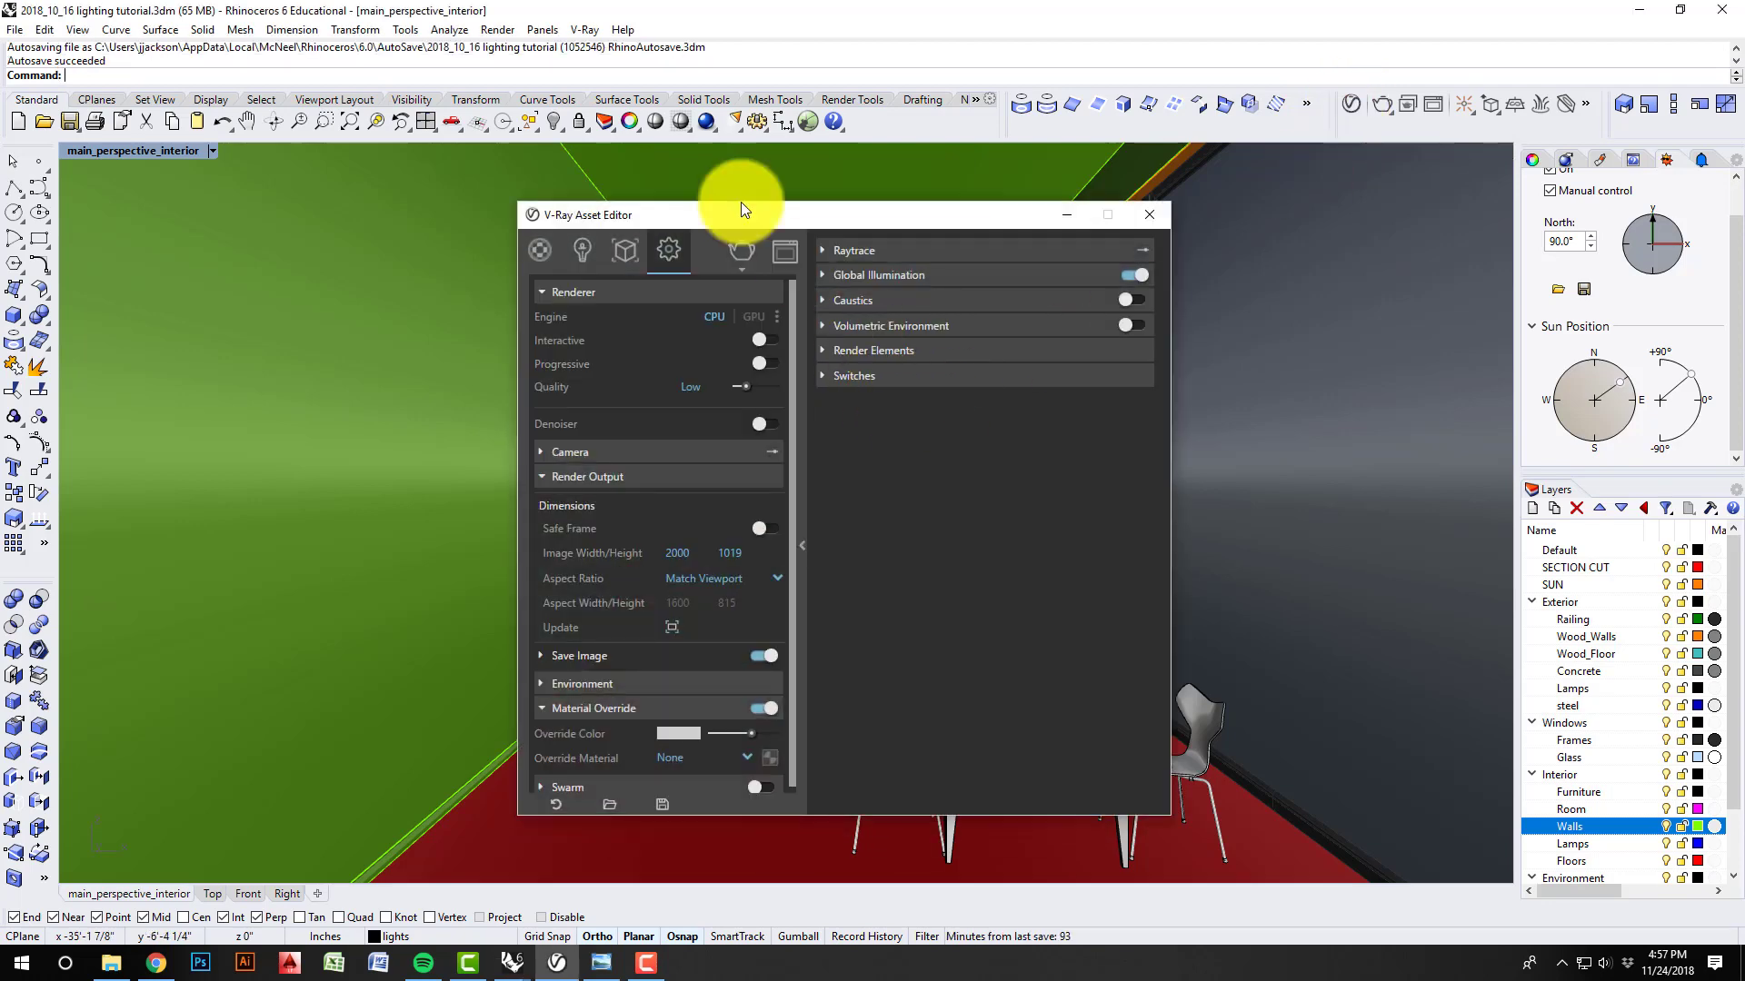
drag(811, 222, 727, 193)
click(504, 220)
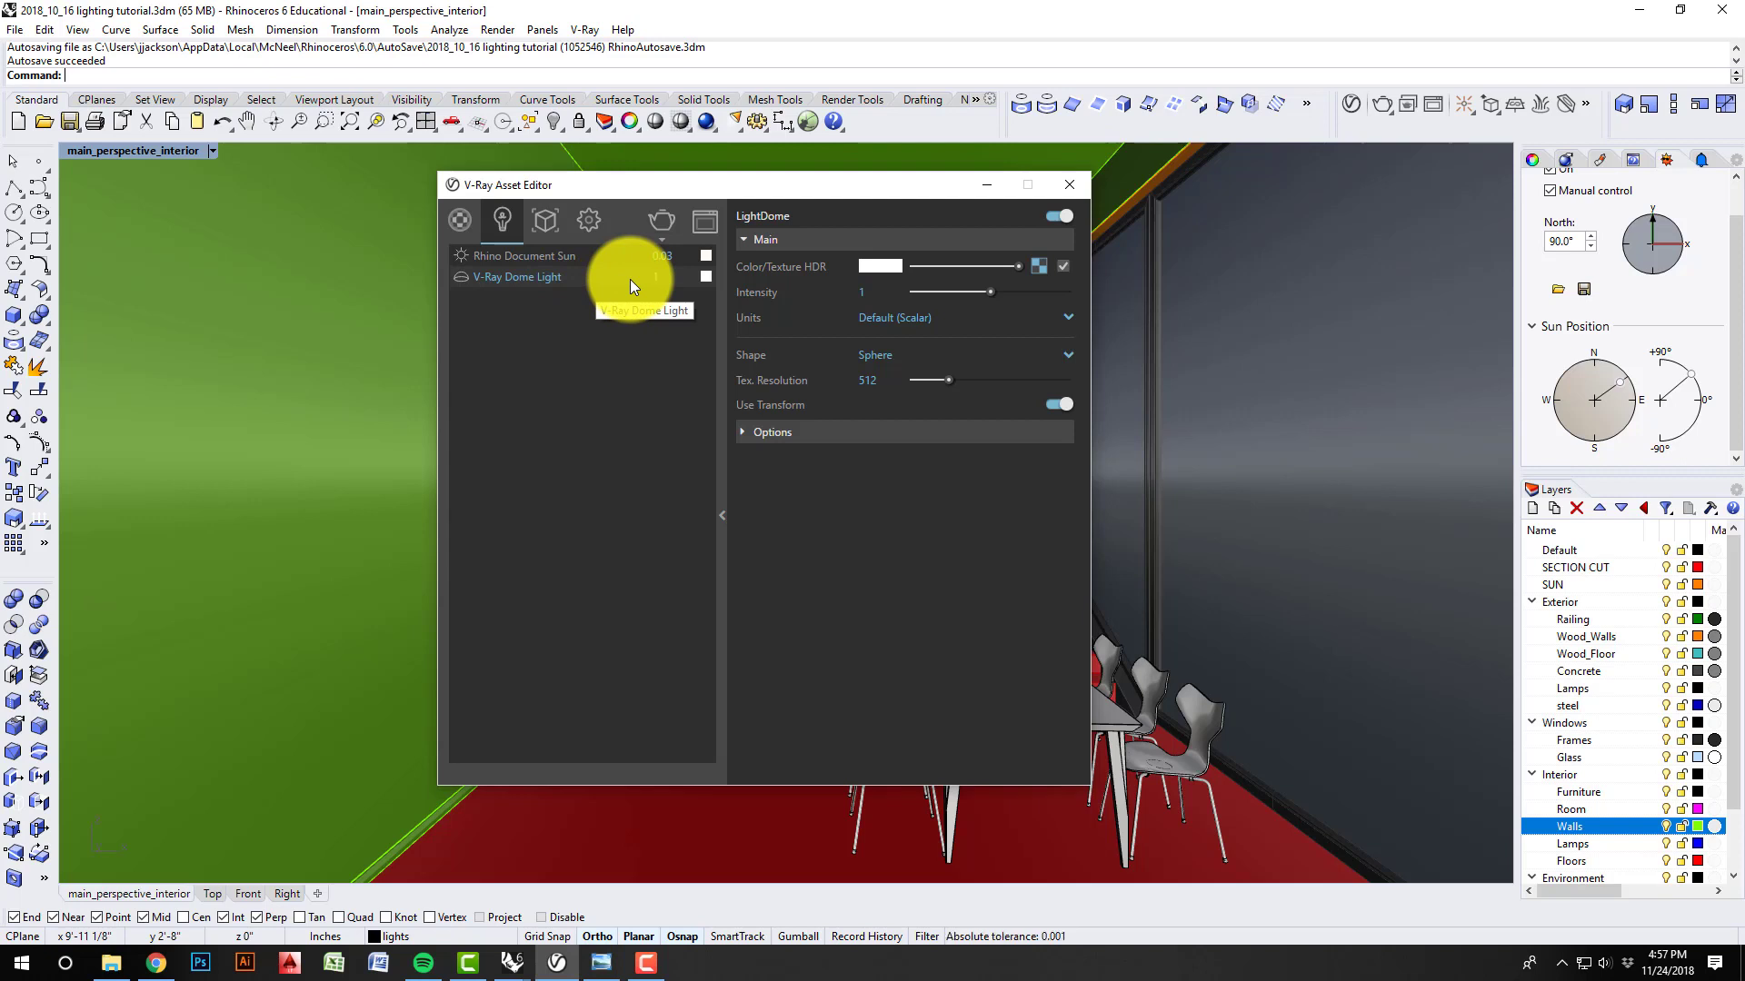
- Expand the Dome Light's Options and uncheck Shadows, then enlarge and reposition the editor
click(743, 432)
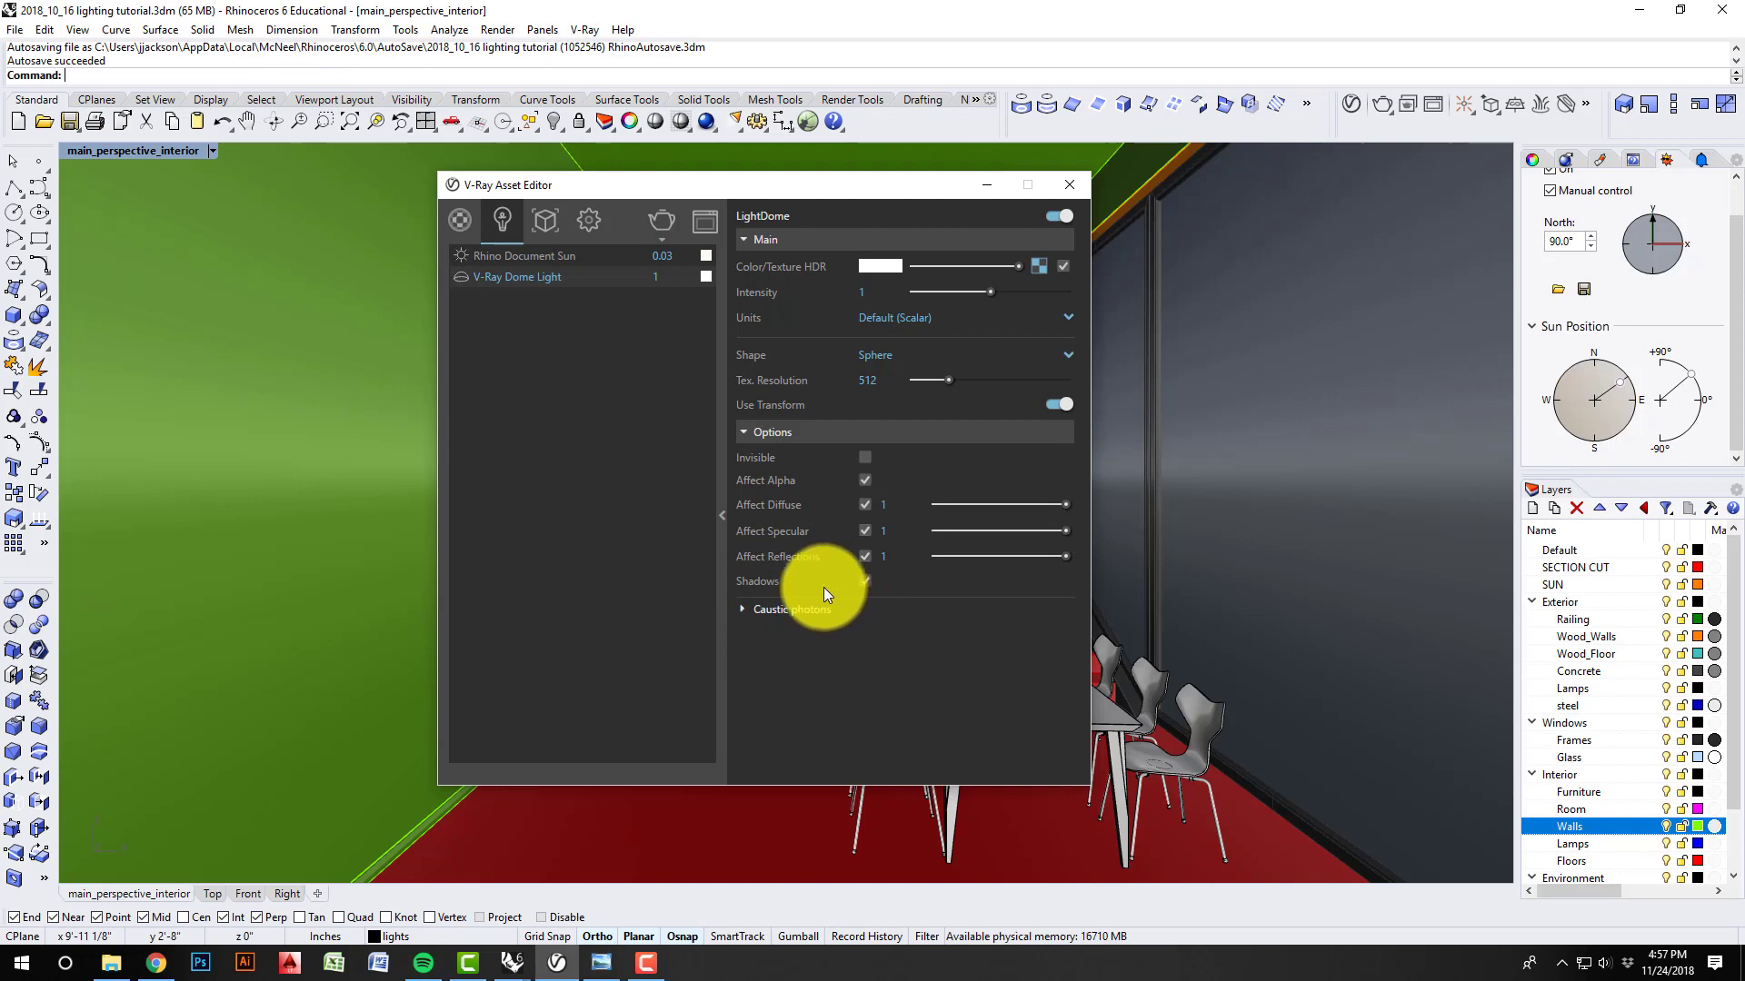
click(863, 581)
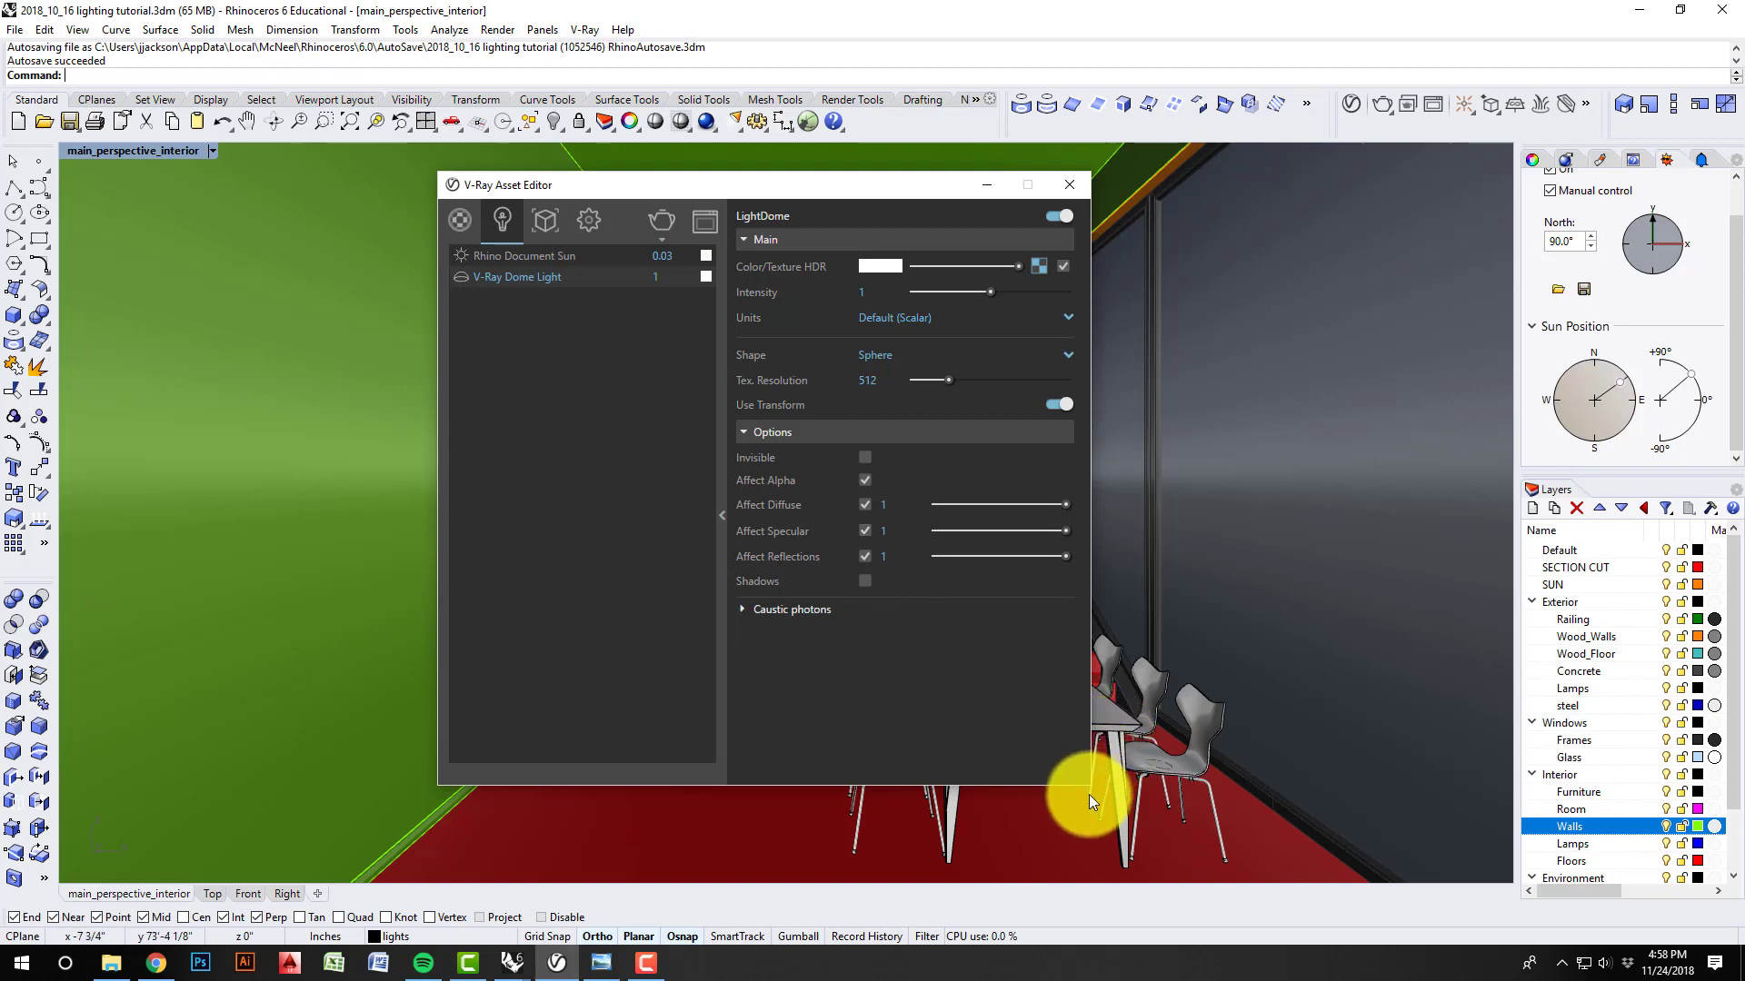
mouse_move(1091, 784)
mouse_down()
mouse_move(1122, 799)
mouse_move(1107, 798)
mouse_up()
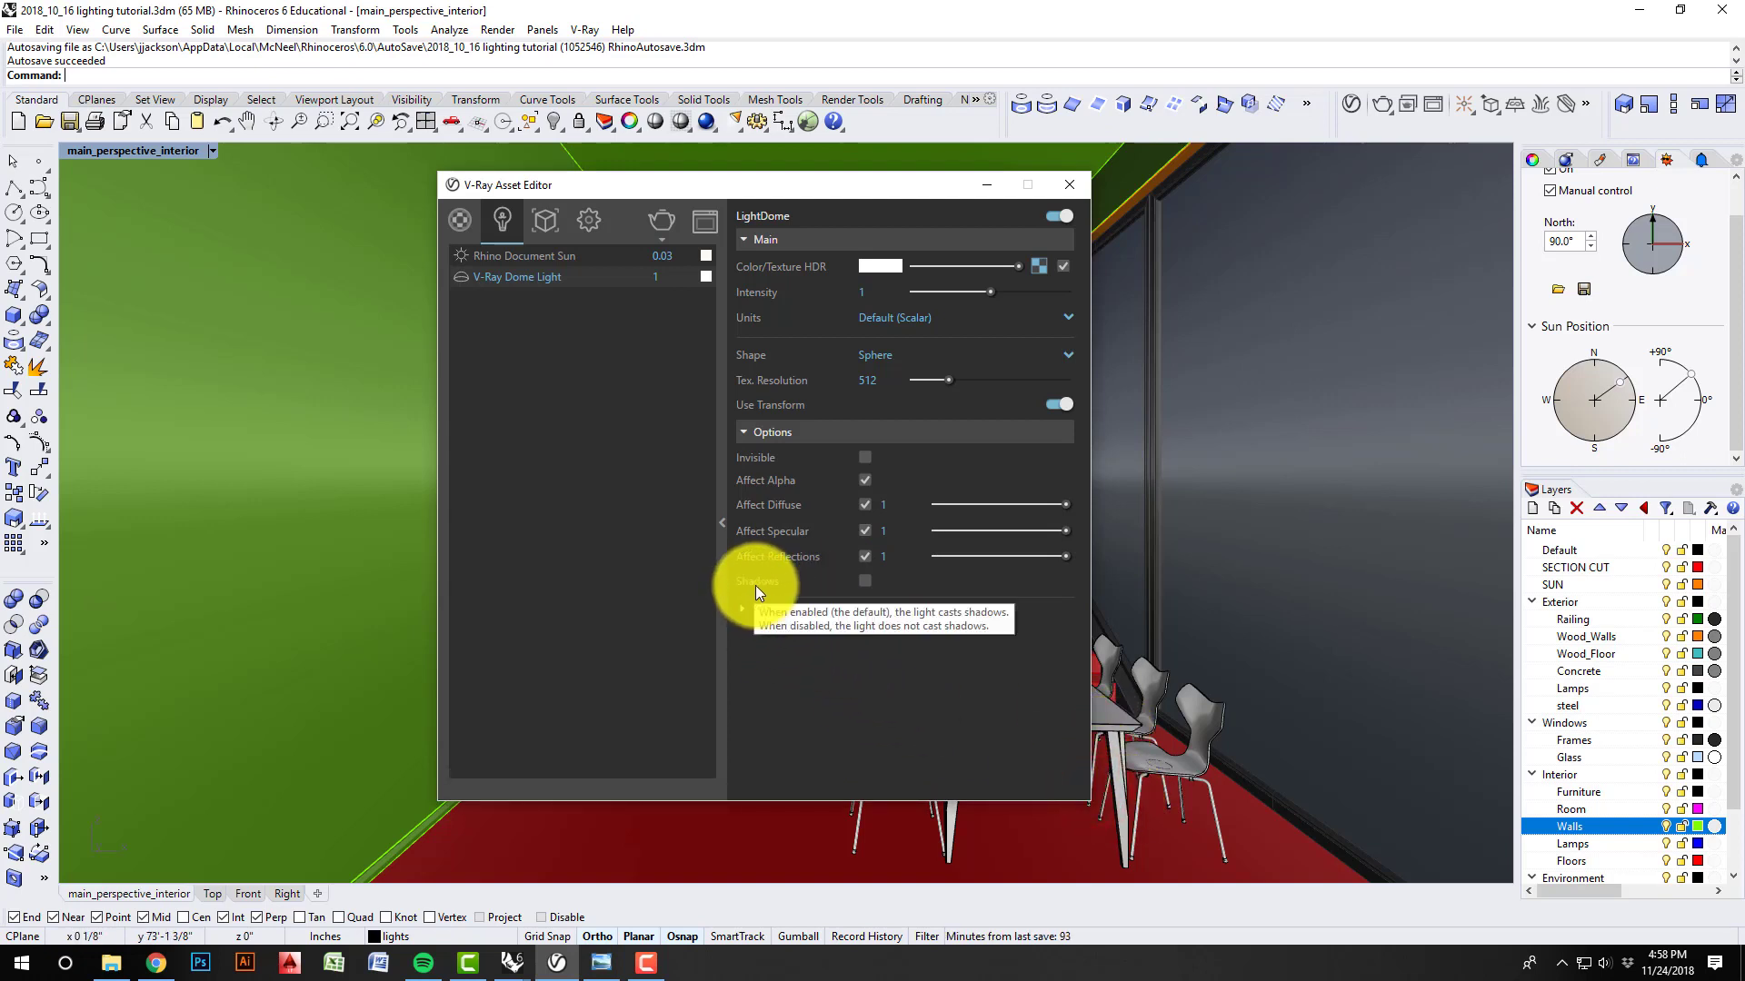
drag(783, 191, 691, 196)
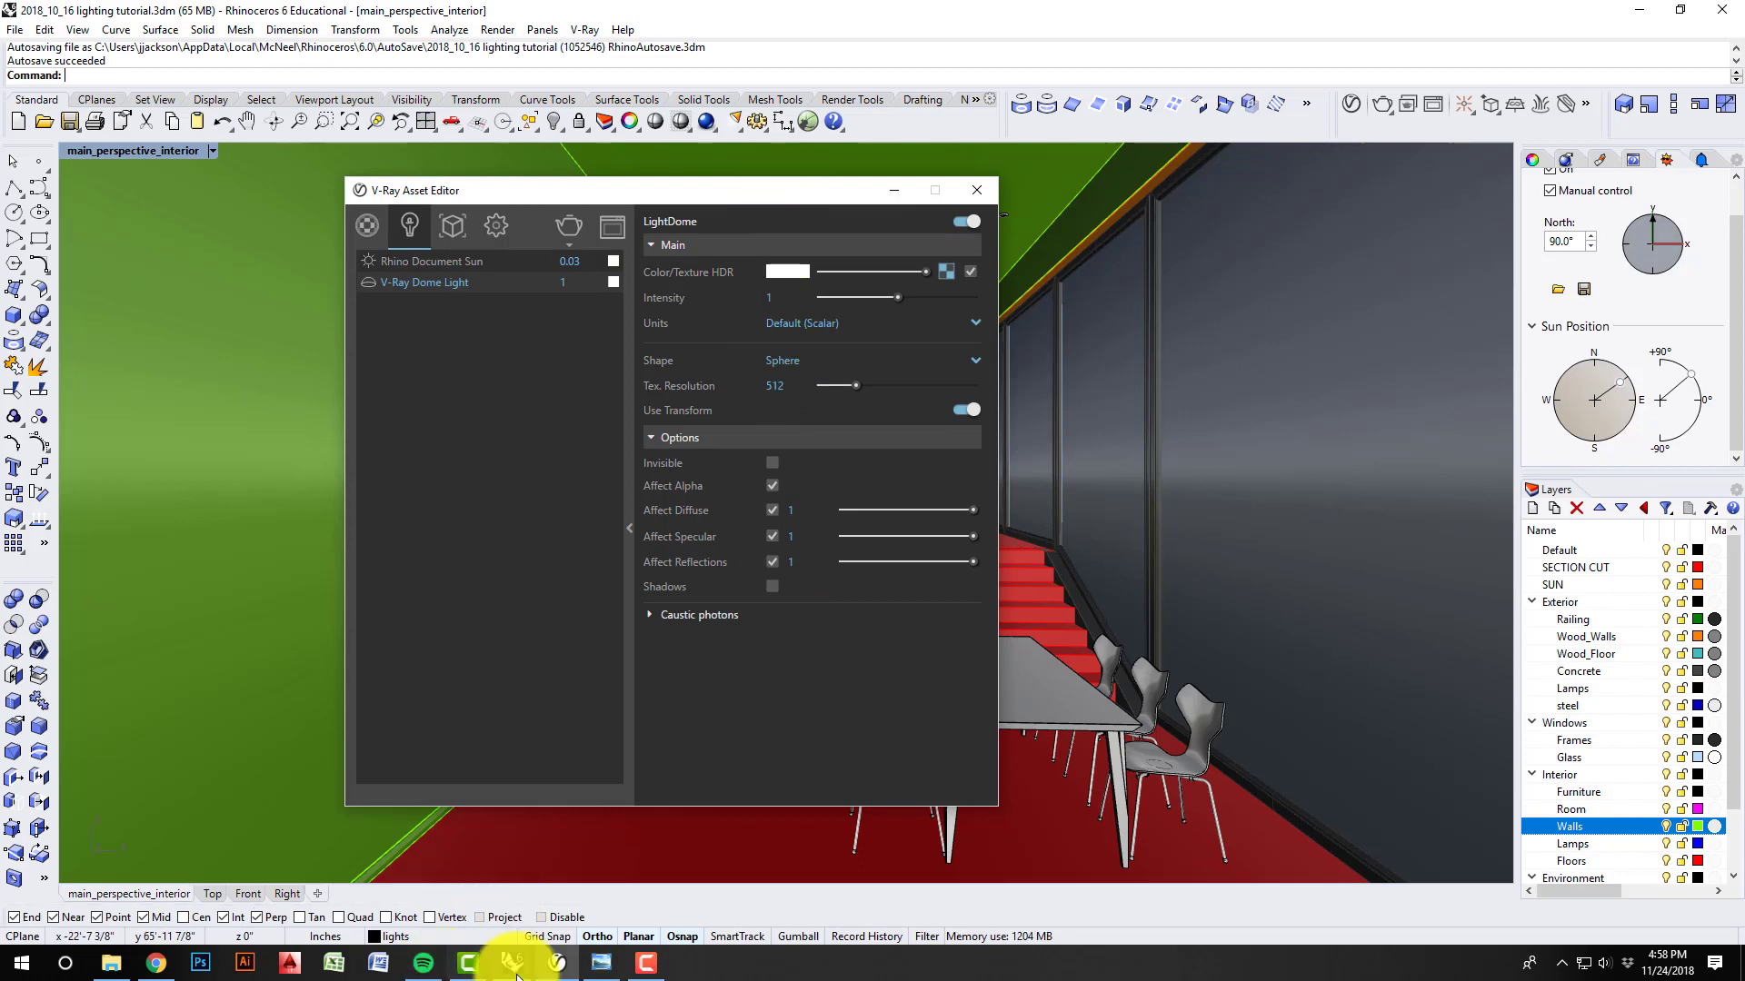
- Bring the earlier dark interior render to the front and move the Asset Editor aside beside it
mouse_move(516, 960)
click(580, 895)
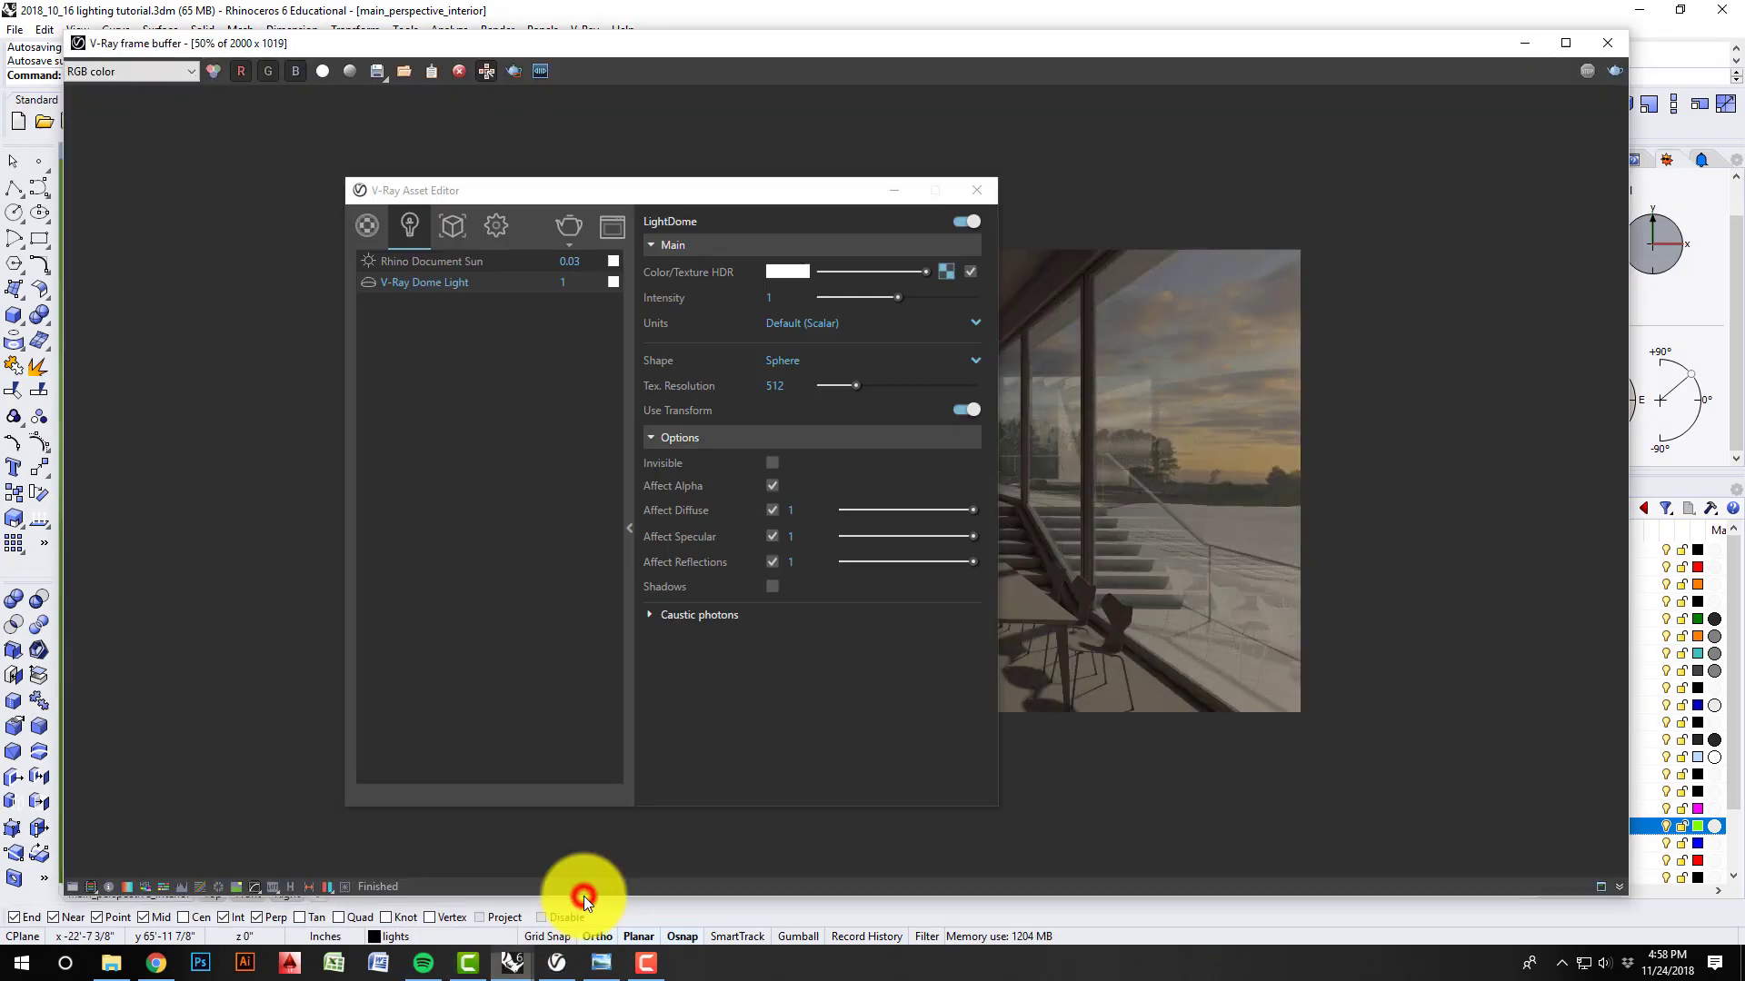
drag(788, 191, 305, 131)
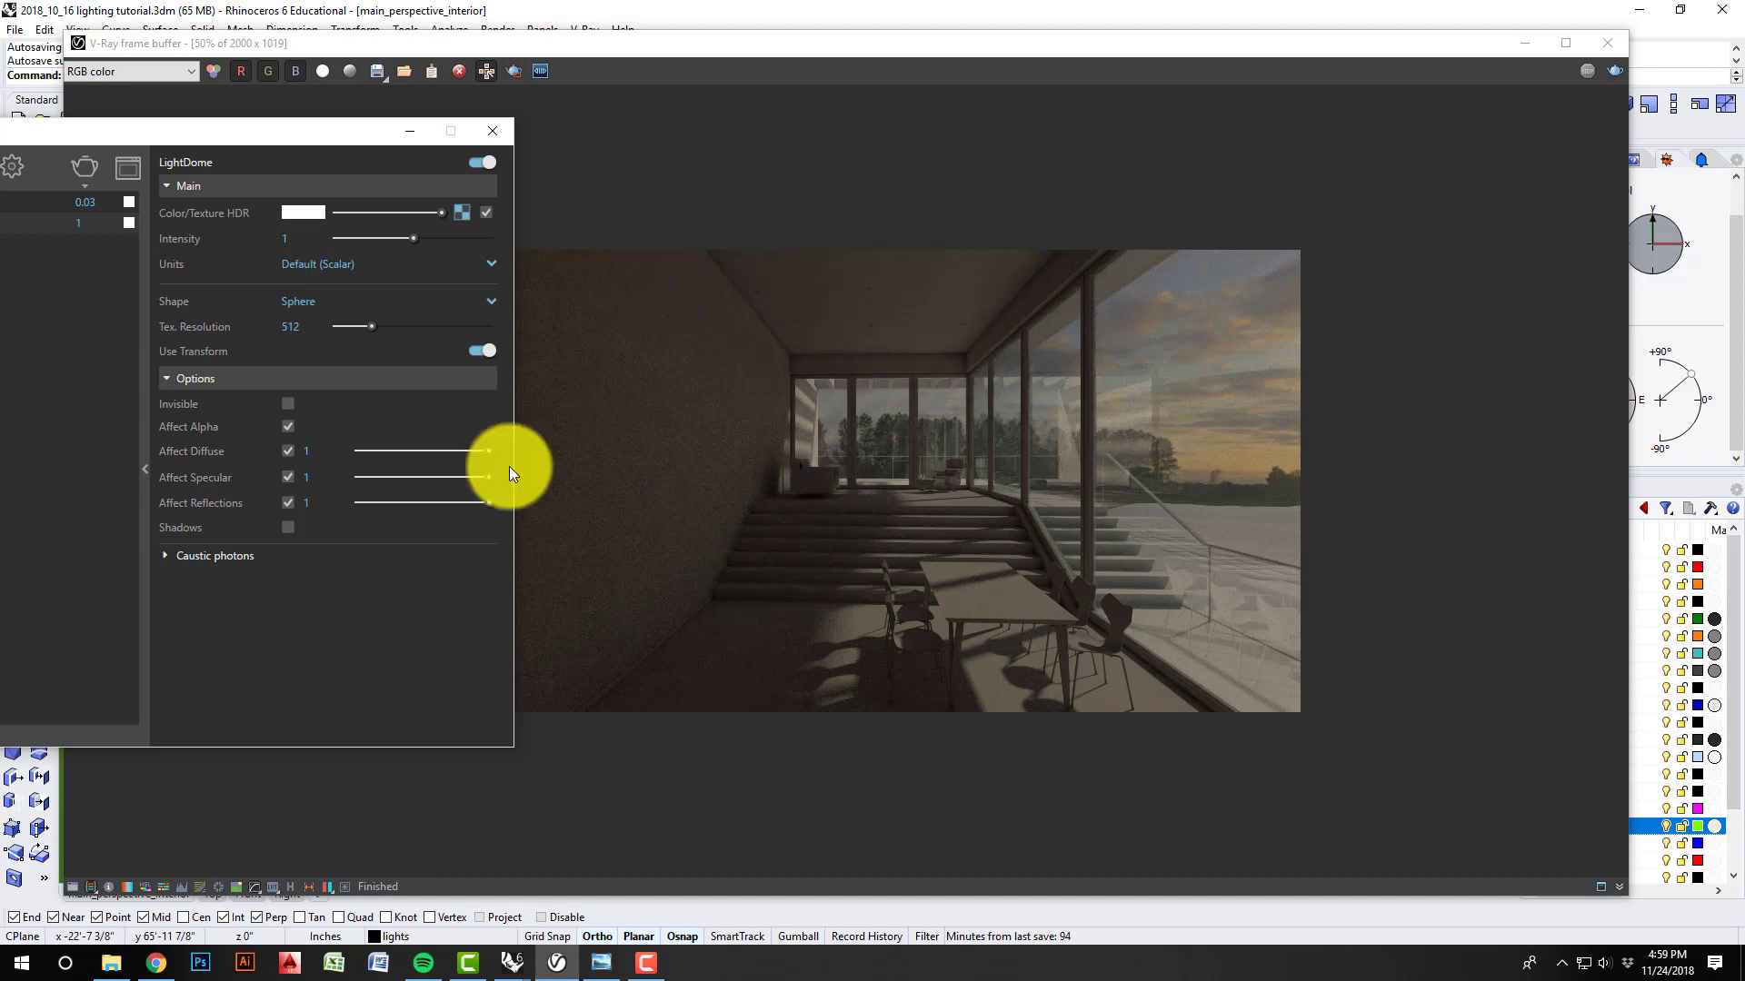
drag(202, 135, 847, 207)
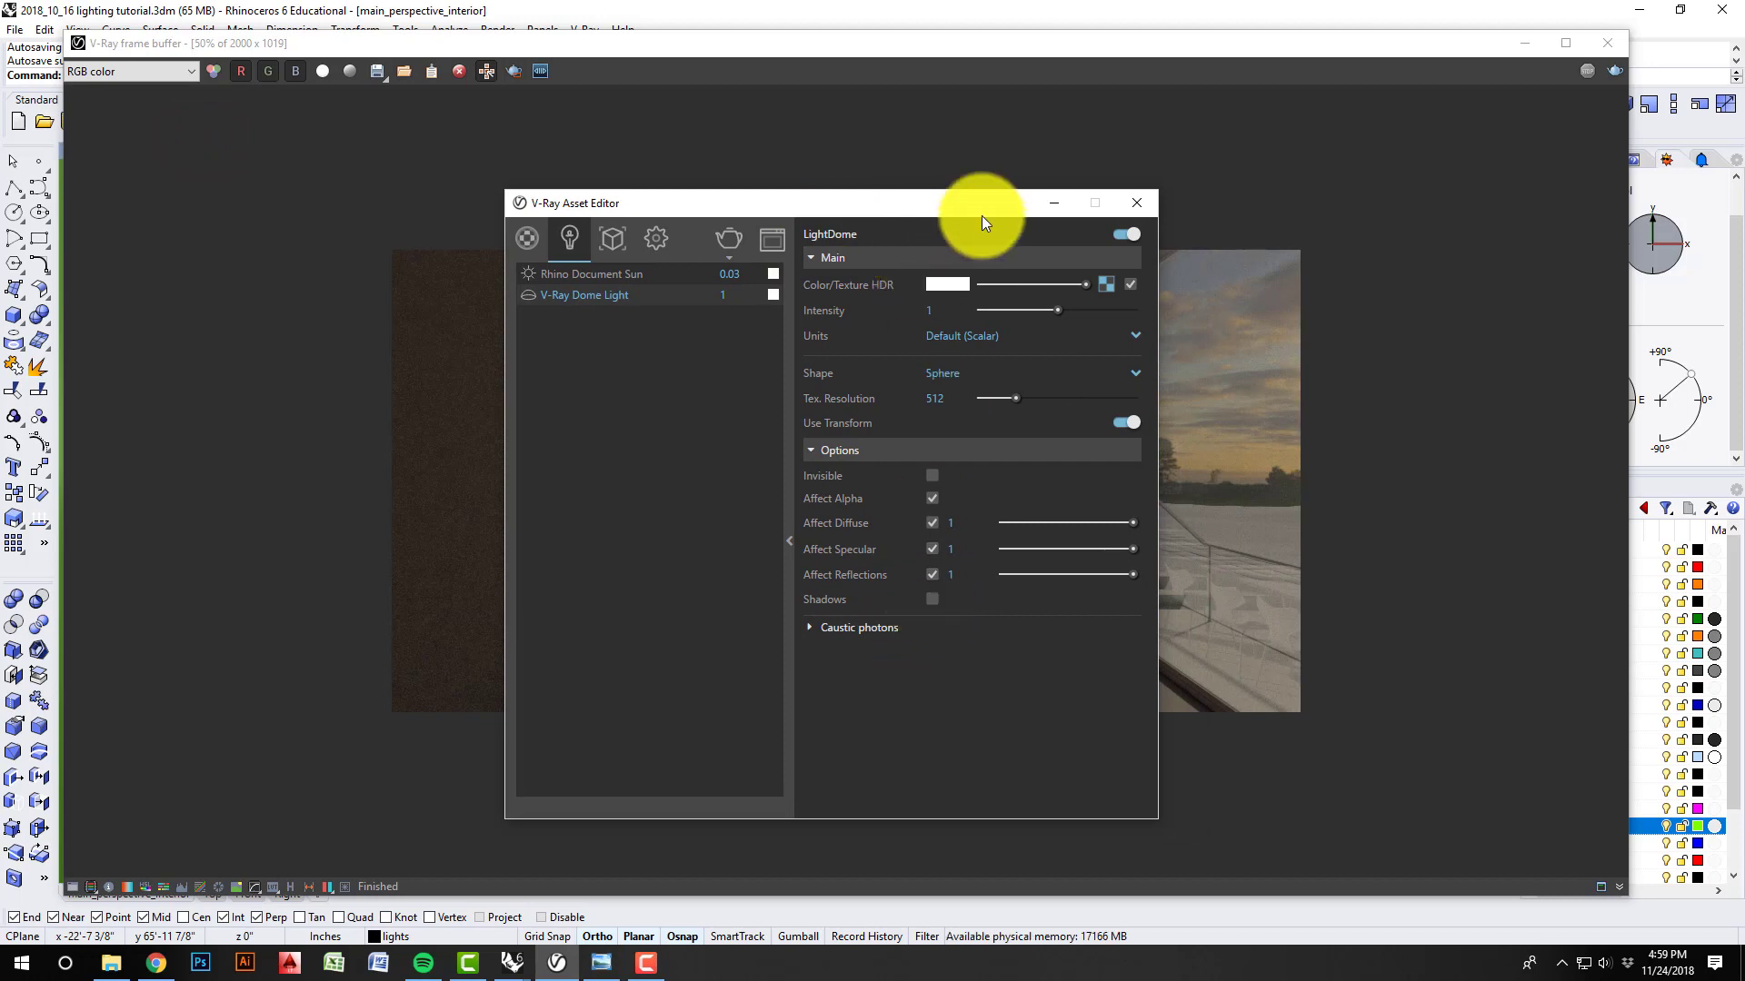
drag(1012, 205, 991, 205)
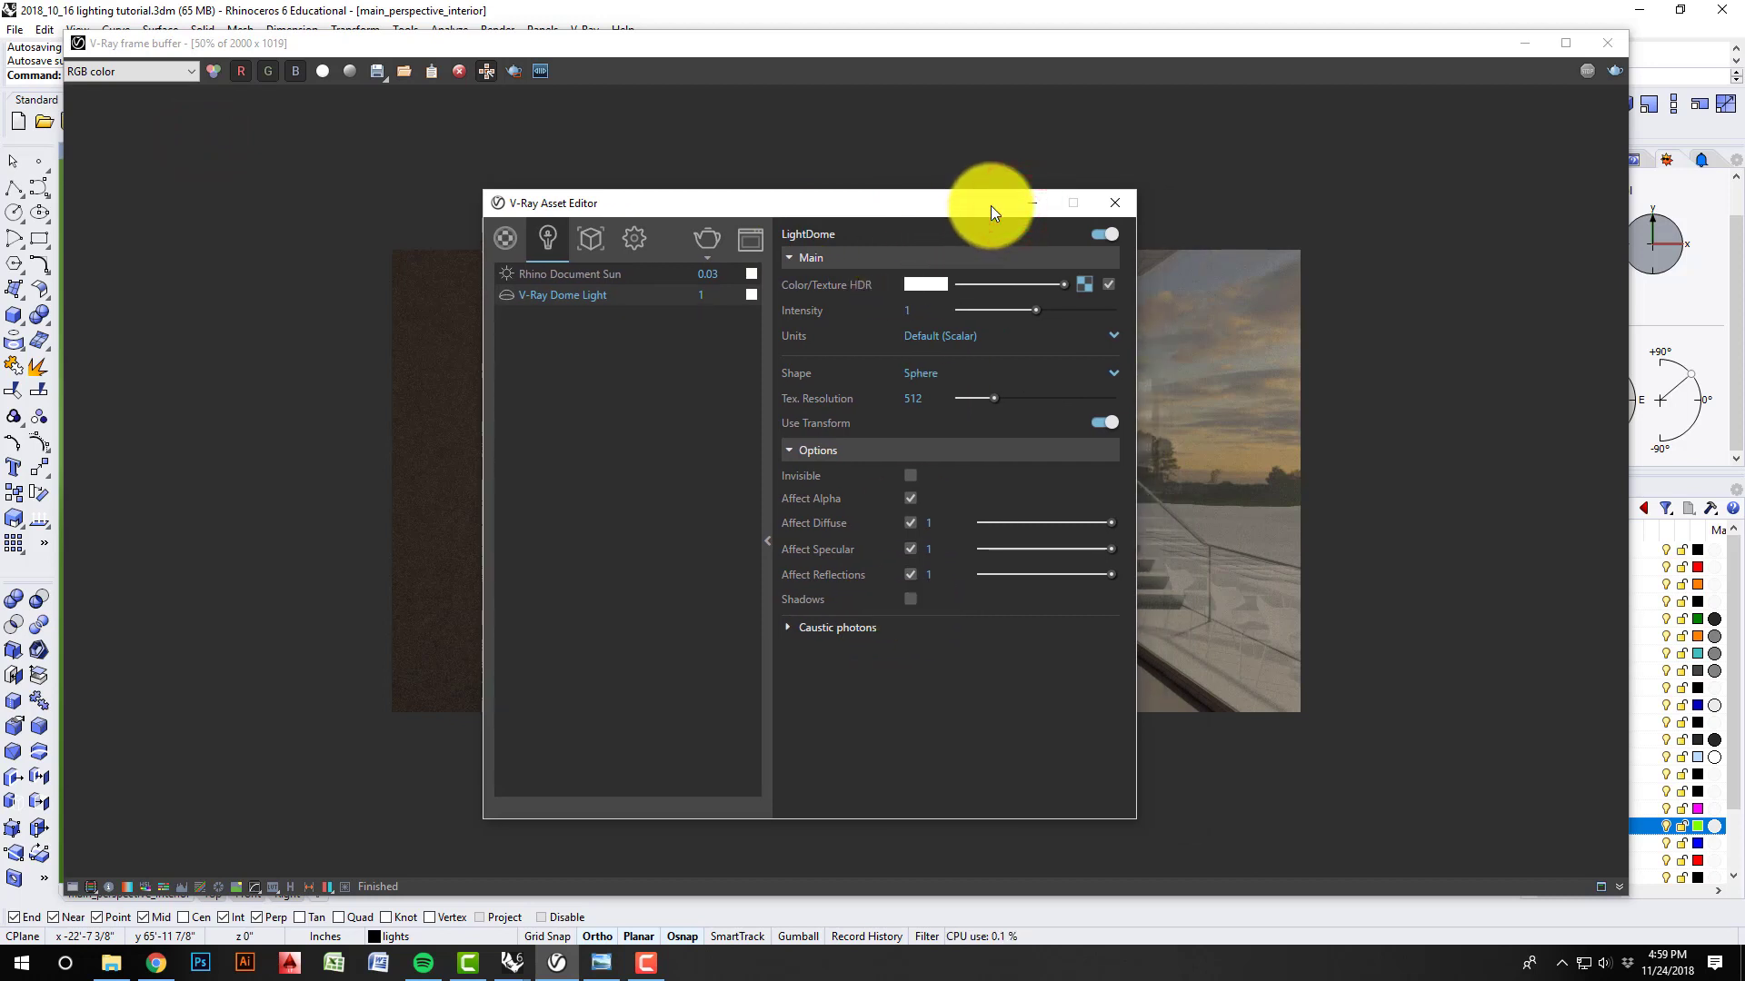
drag(990, 206, 493, 202)
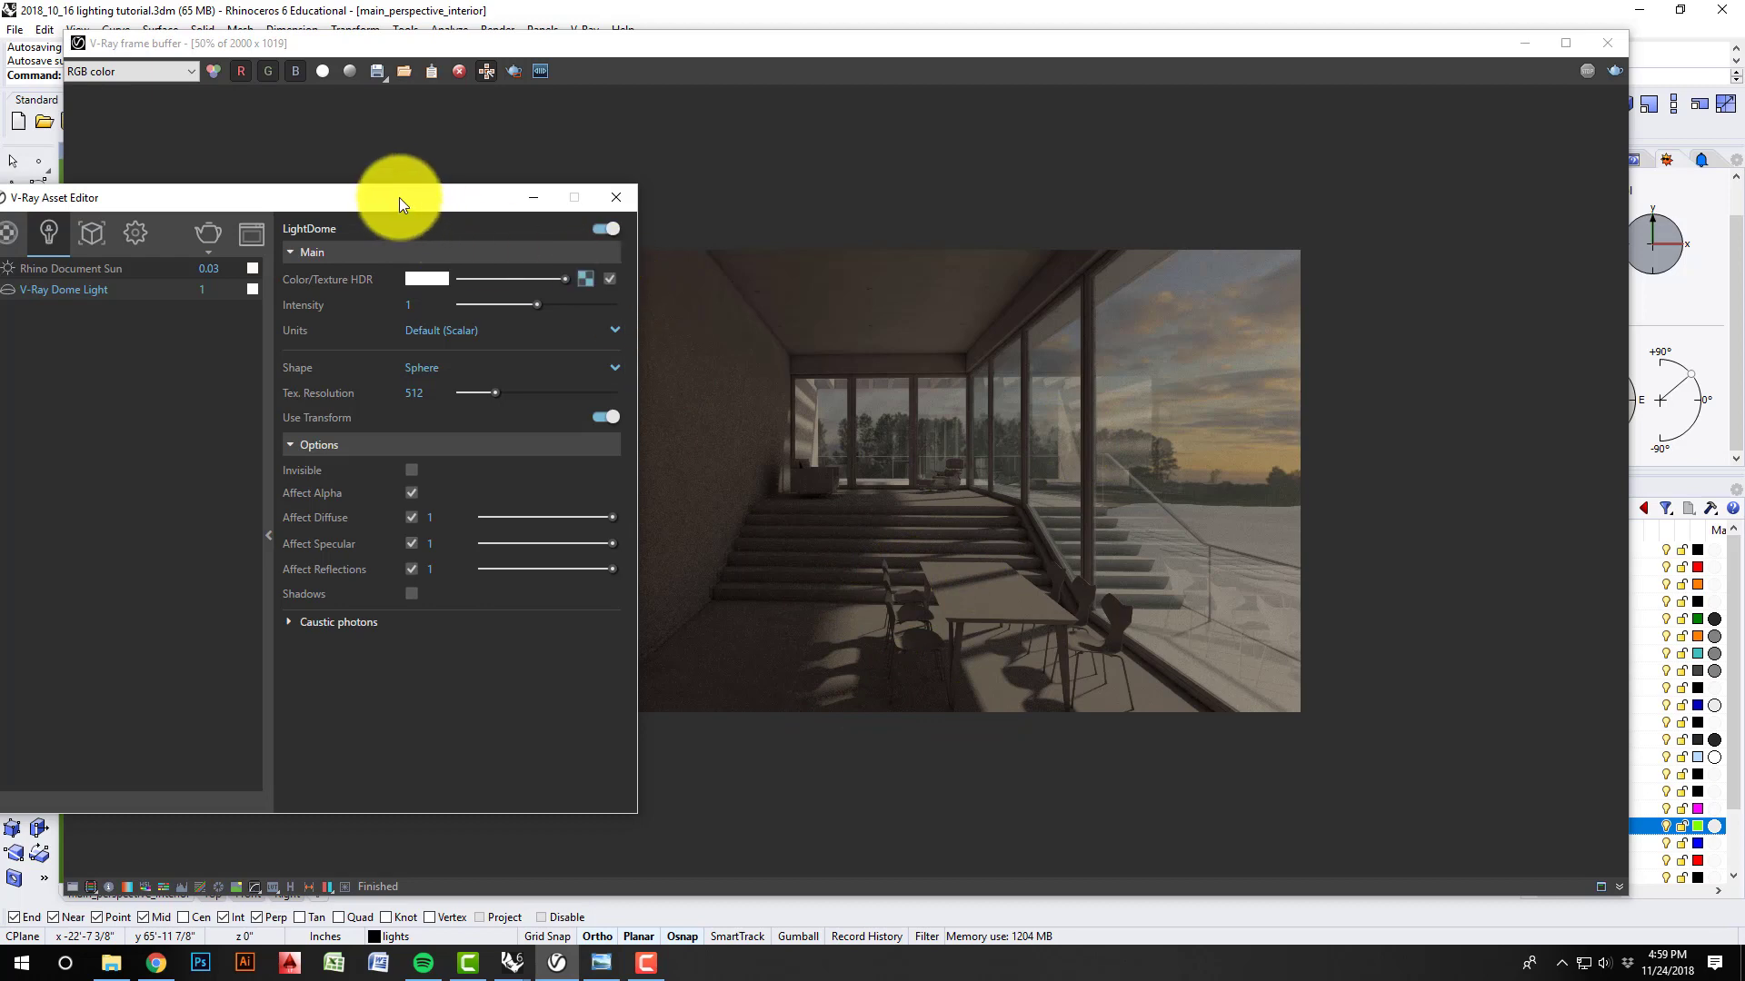
mouse_move(394, 195)
mouse_down()
mouse_move(636, 371)
mouse_move(400, 199)
mouse_up()
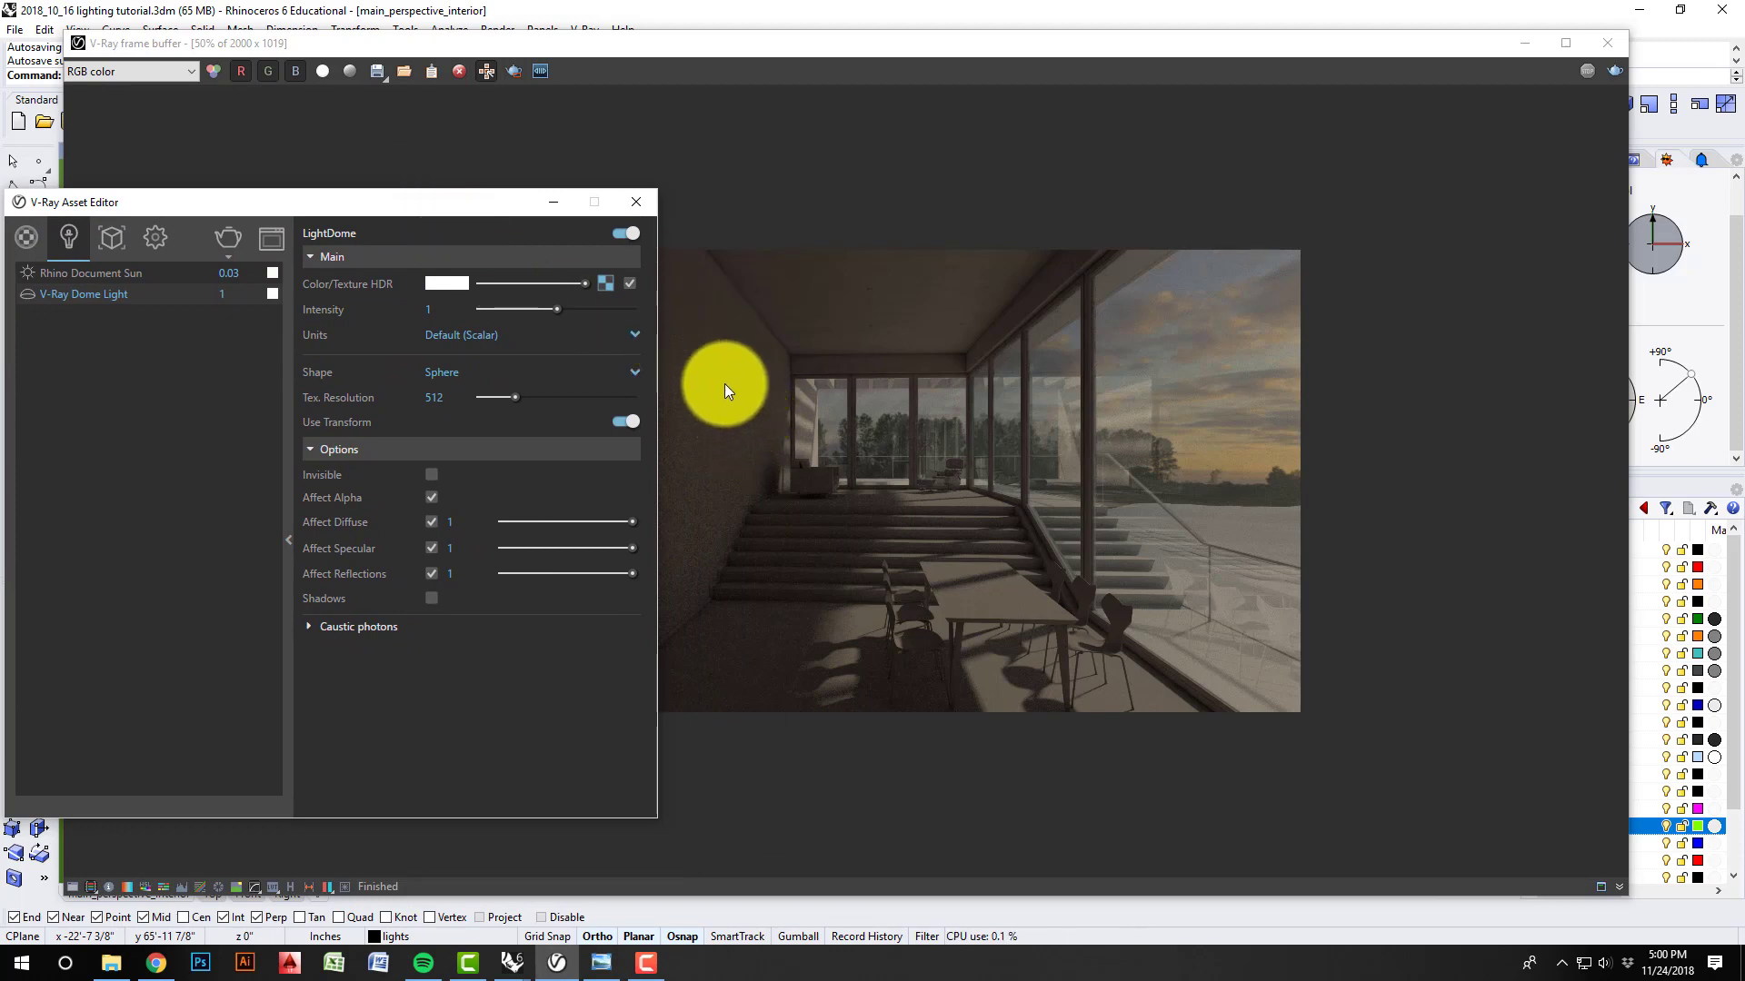
drag(364, 207, 258, 232)
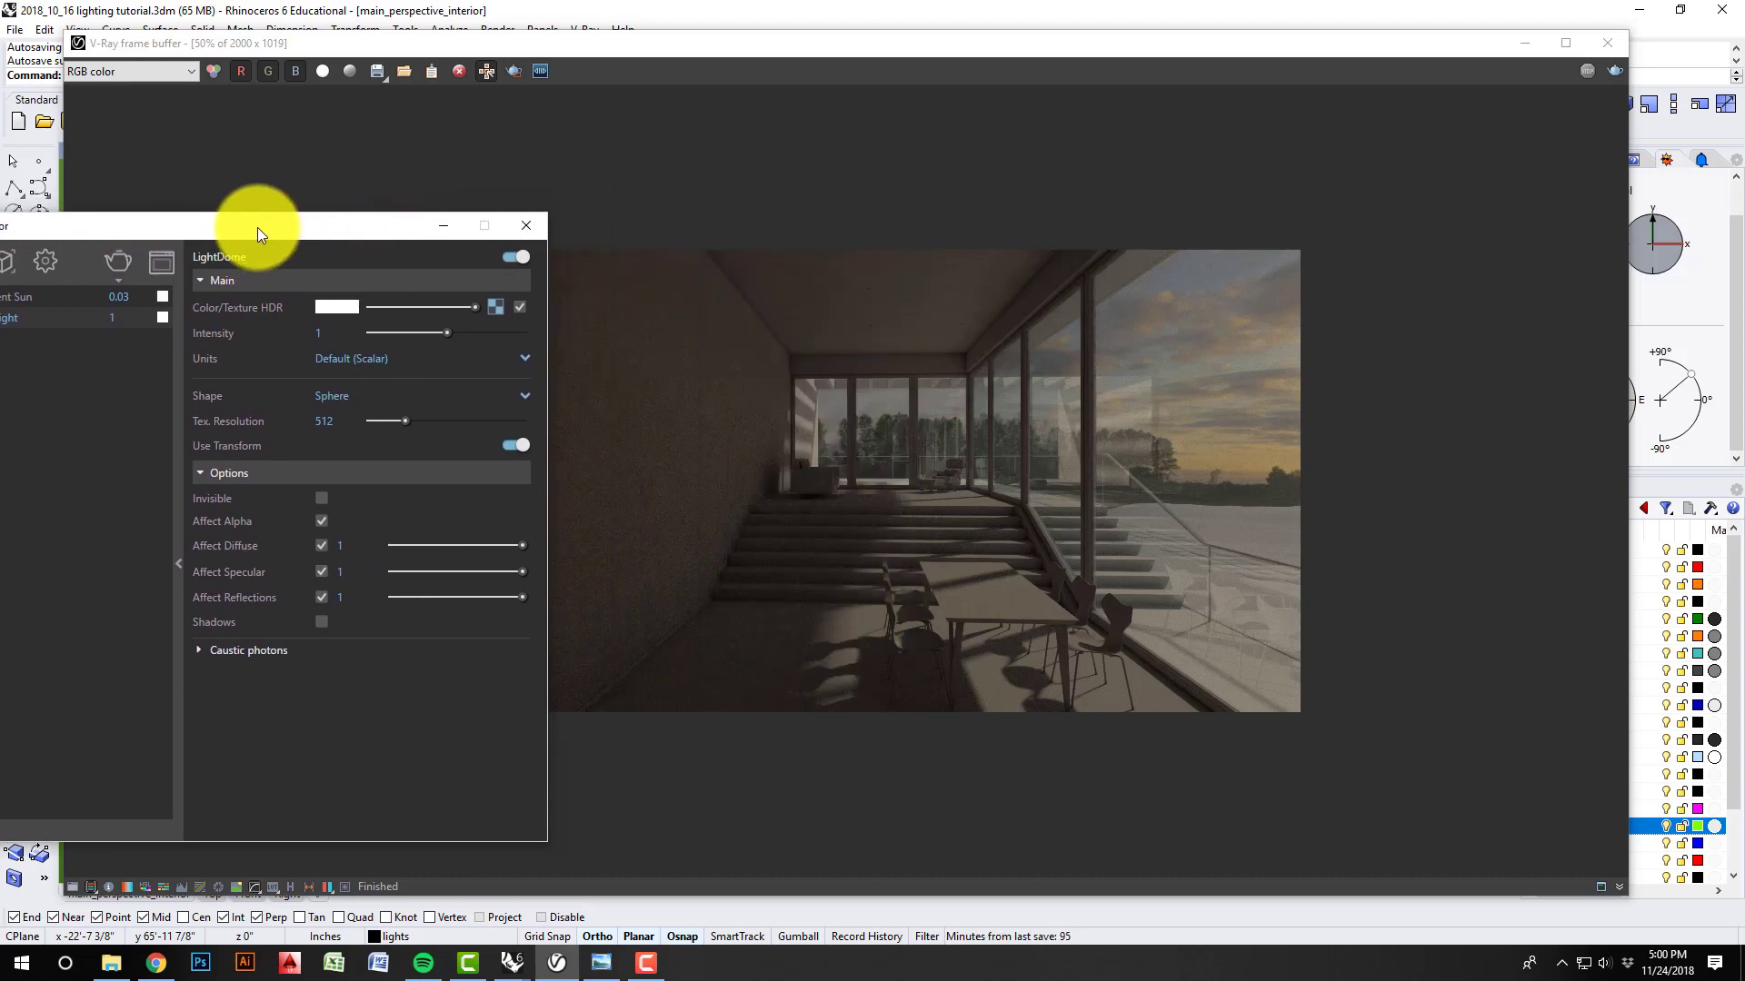
drag(258, 227, 504, 181)
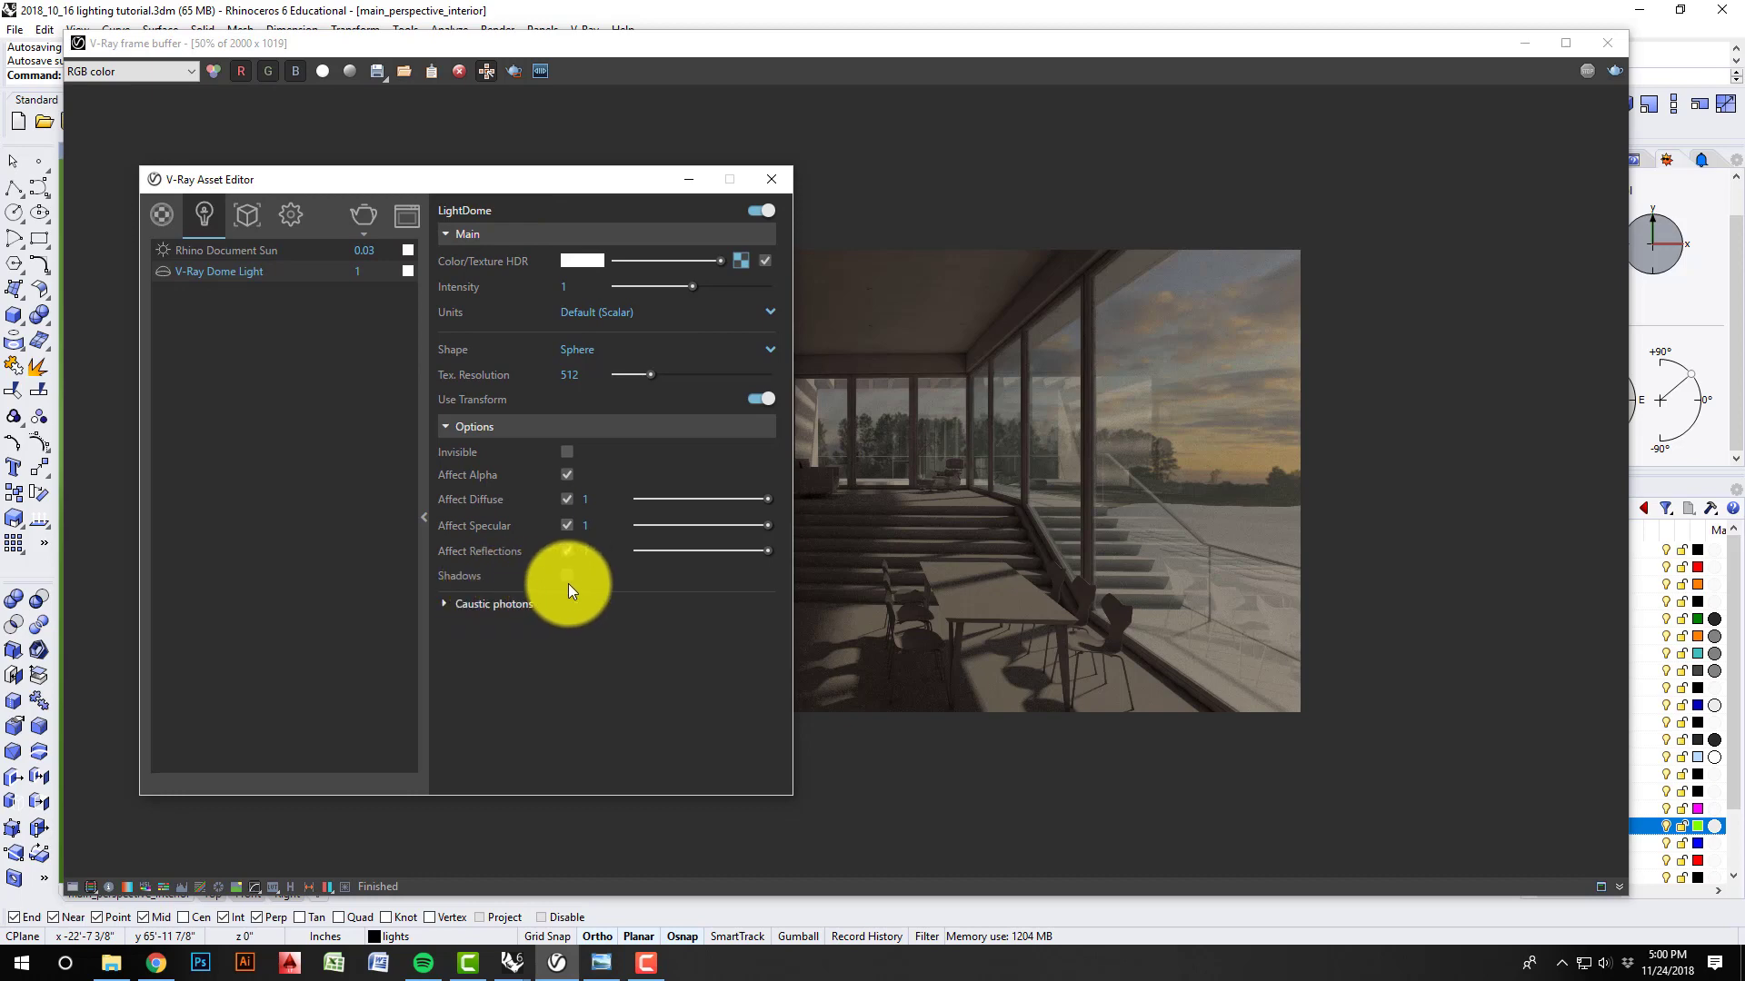
- Hide the Asset Editor and re-render the interior with dome light shadows off
click(694, 186)
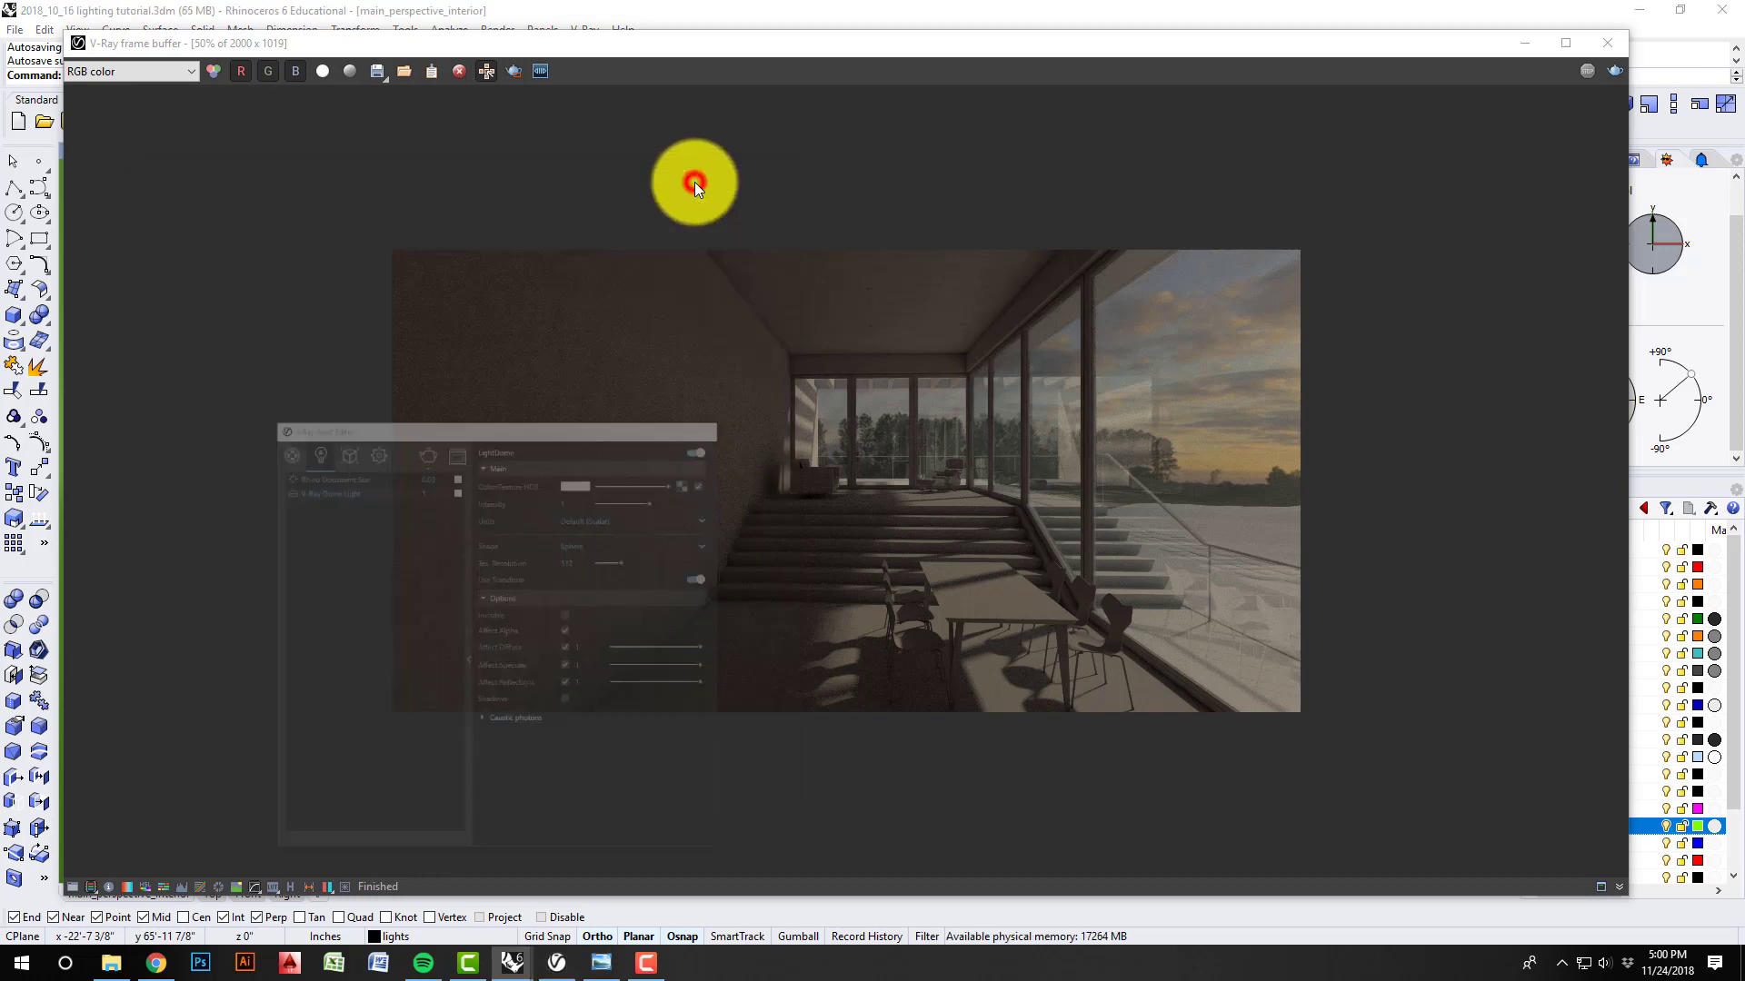
click(1616, 65)
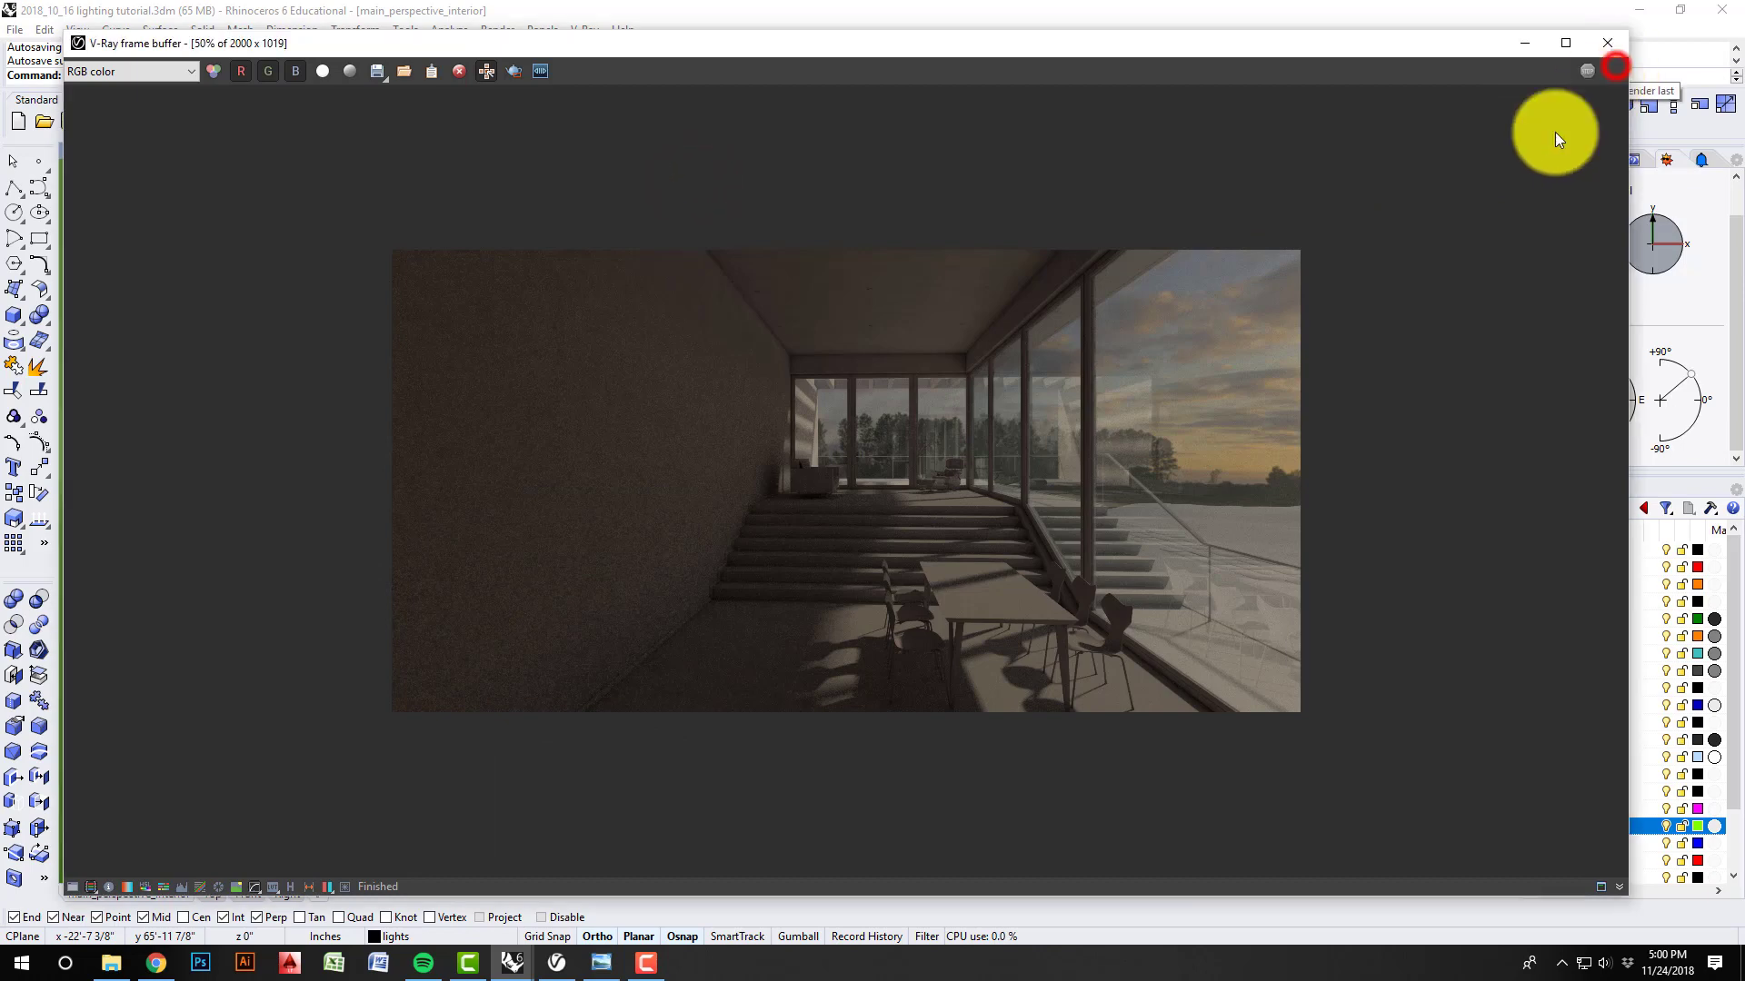